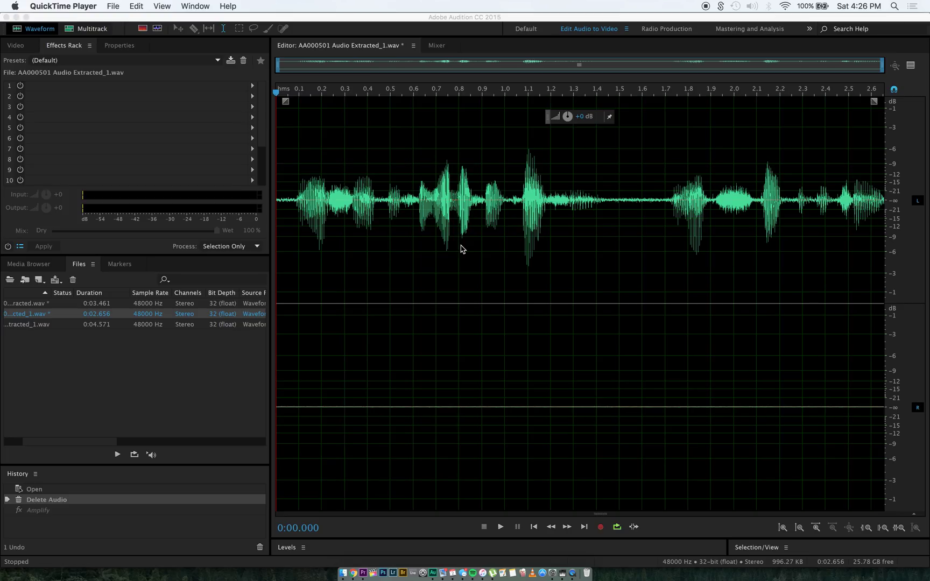
Play the open voice recording, stop it, and return the playhead to the start.
click(414, 226)
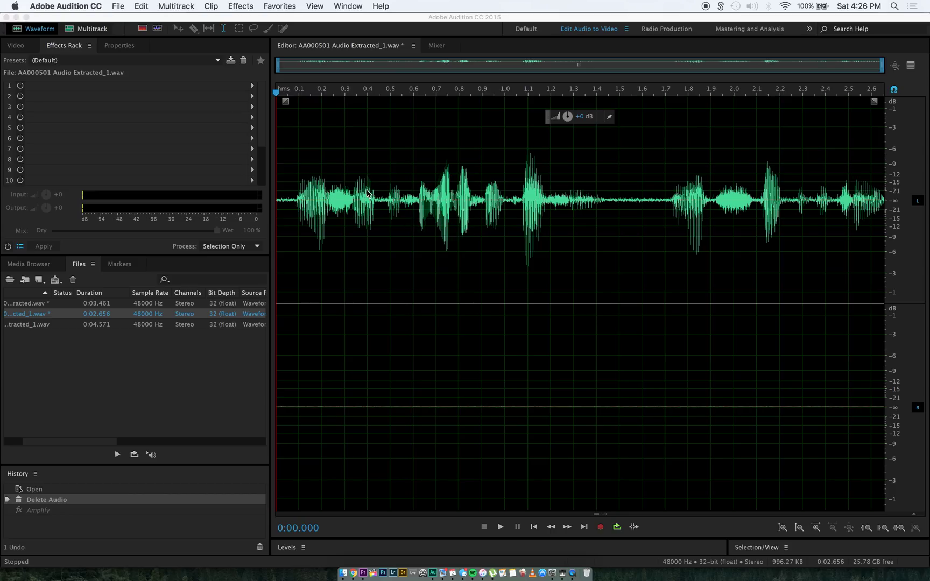
key(space)
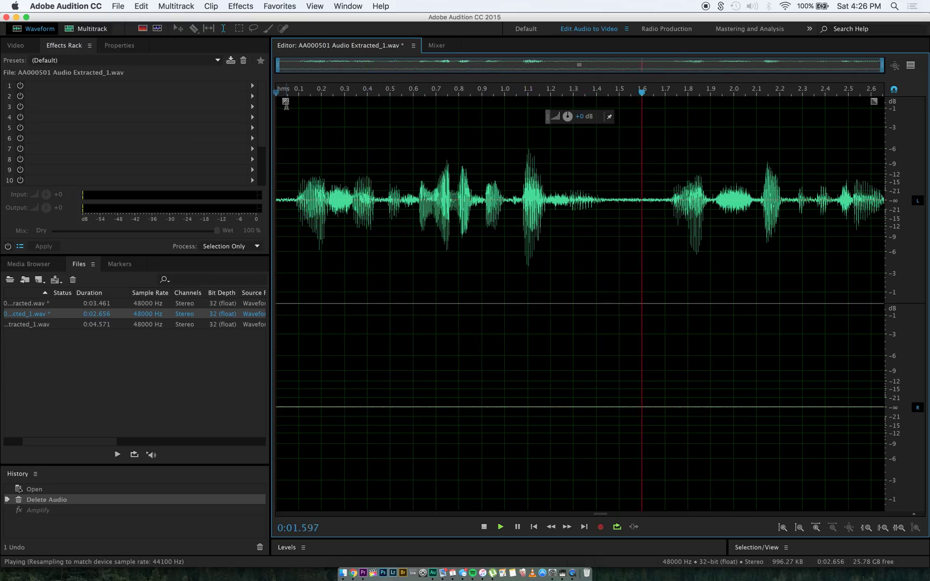
key(space)
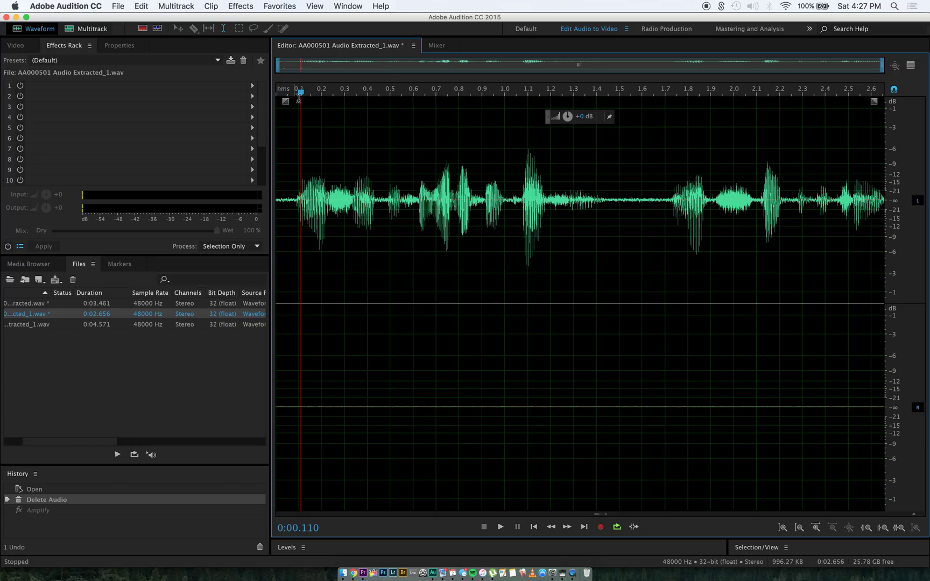
drag(303, 101, 265, 98)
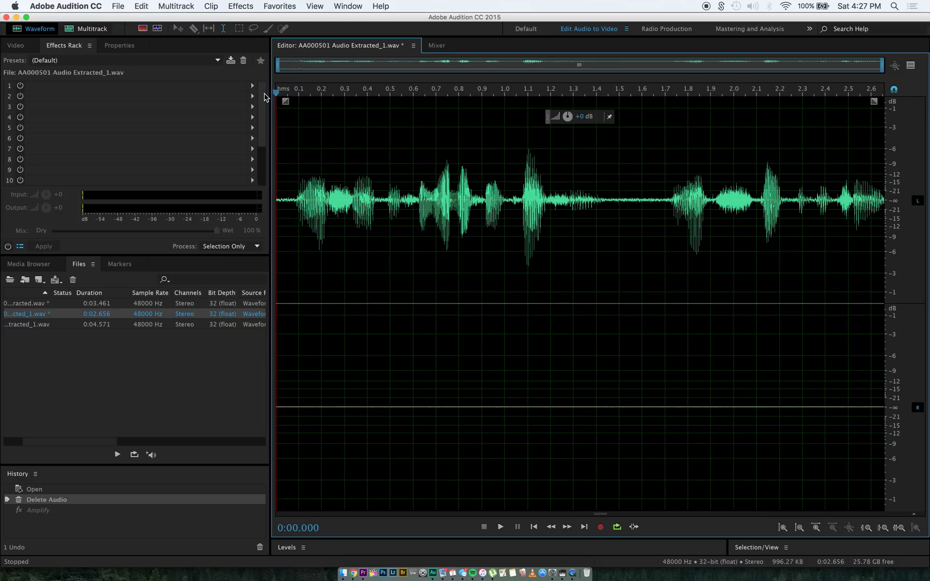
Open the 10-band Graphic Equalizer for the clip and preview the sound with all bands left flat.
click(251, 3)
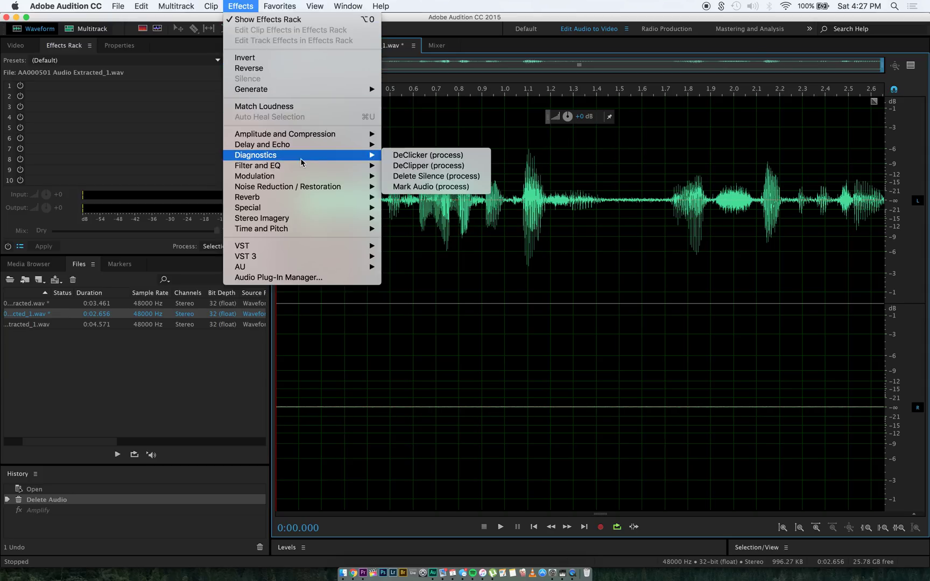
mouse_move(303, 166)
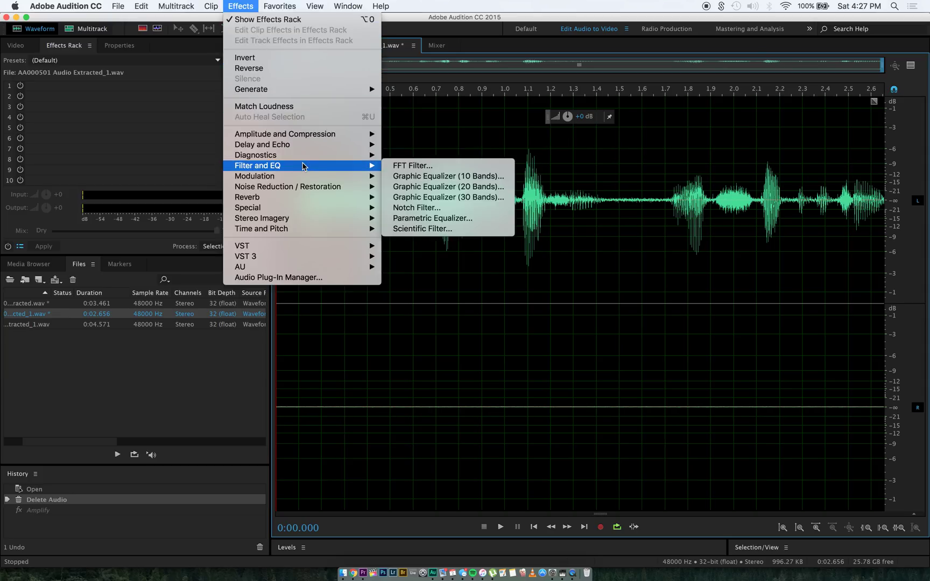
click(413, 181)
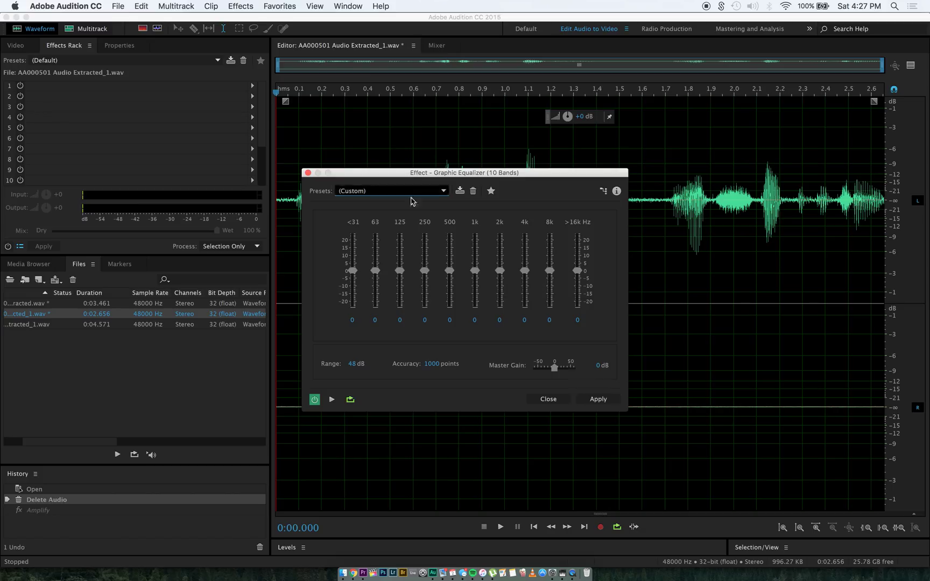
click(331, 400)
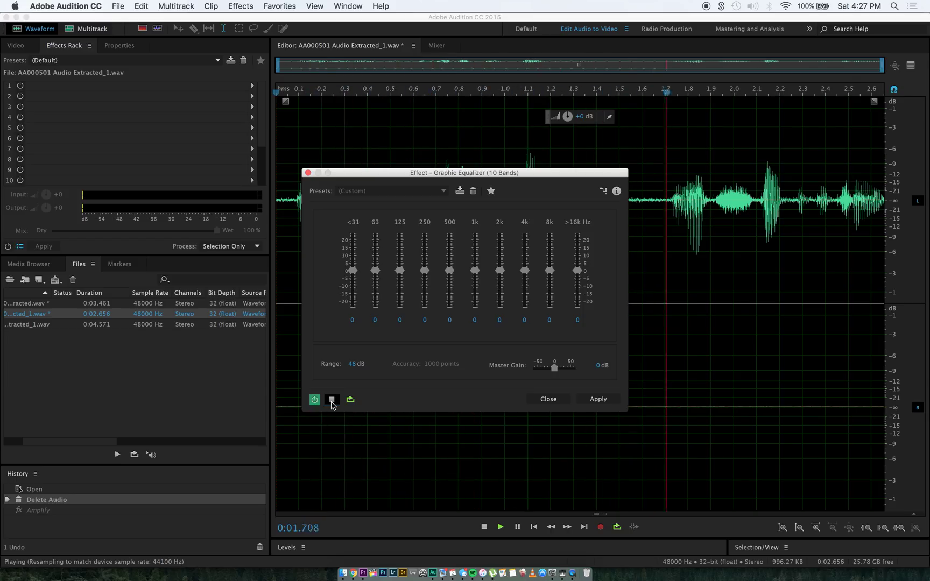
click(331, 400)
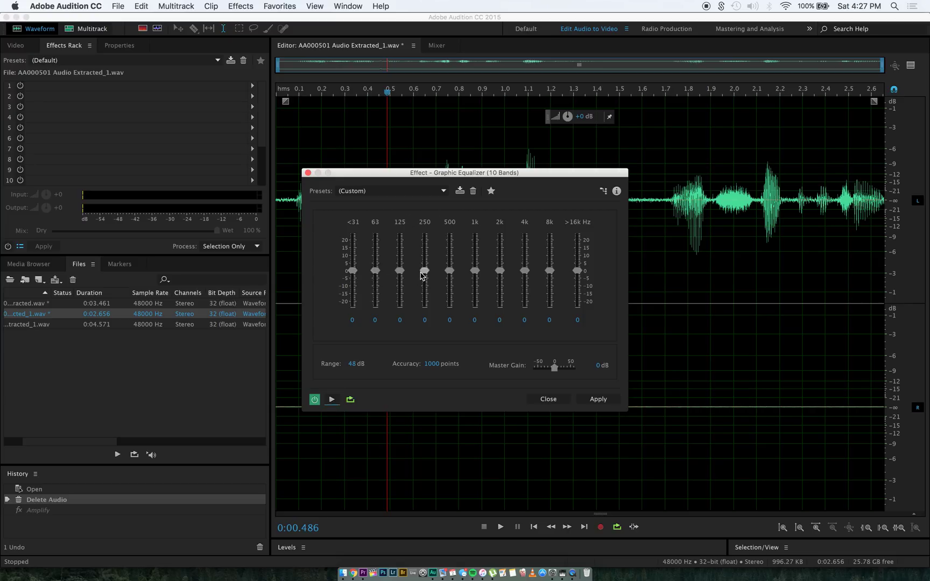
Boost the 63, 125 and 250 Hz bands to about 10.2, 9.5 and 8.5 dB, and compare the preview with the effect off and on.
drag(399, 271, 379, 263)
drag(425, 272, 378, 256)
click(332, 399)
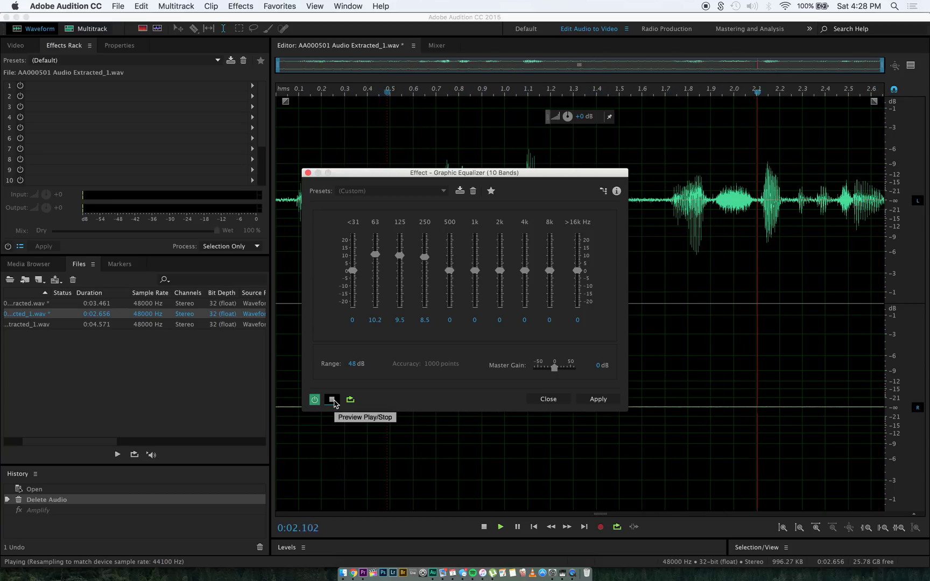
click(314, 399)
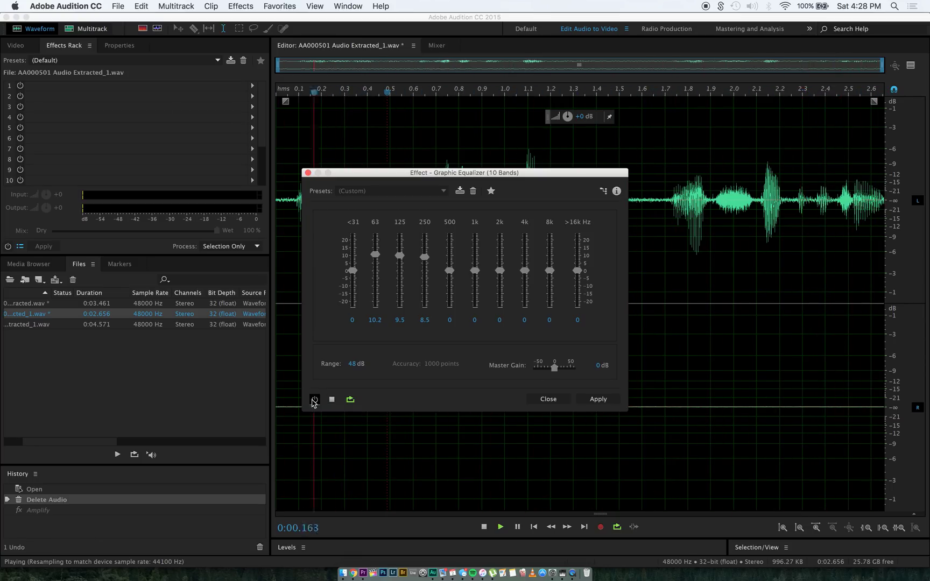
click(314, 400)
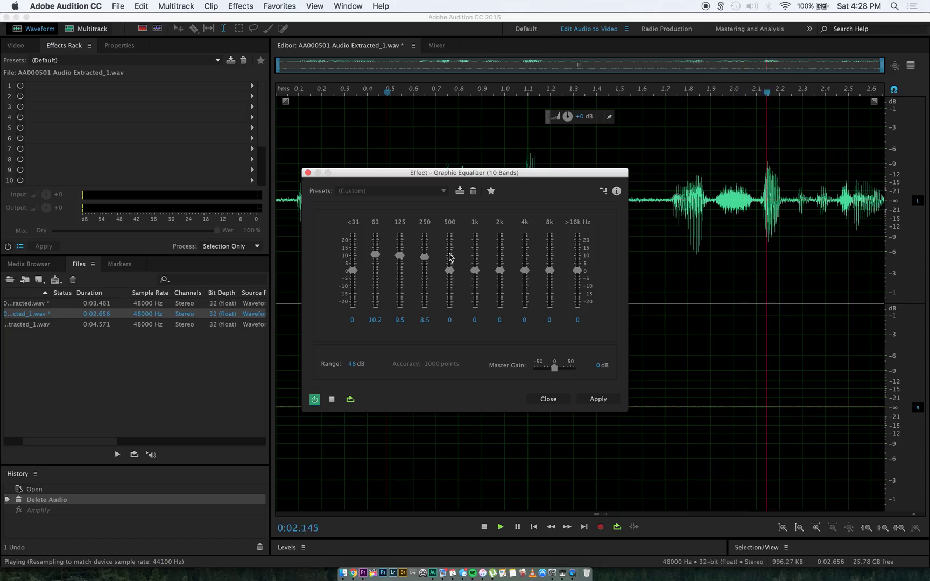
Raise the 125 Hz and 250 Hz bands to about 10.6 dB each, and apply the equalizer to the clip.
drag(424, 257, 400, 254)
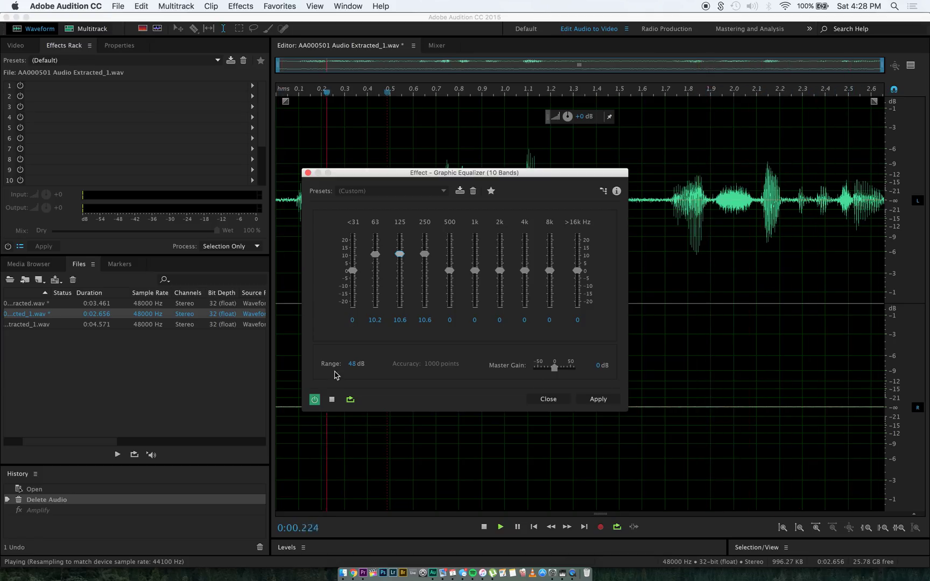
click(331, 400)
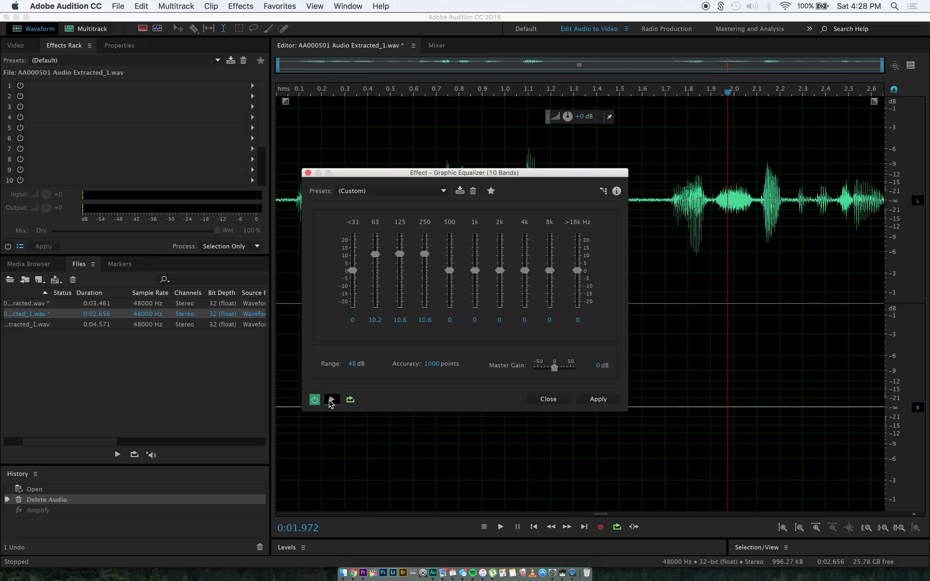
click(330, 400)
click(598, 399)
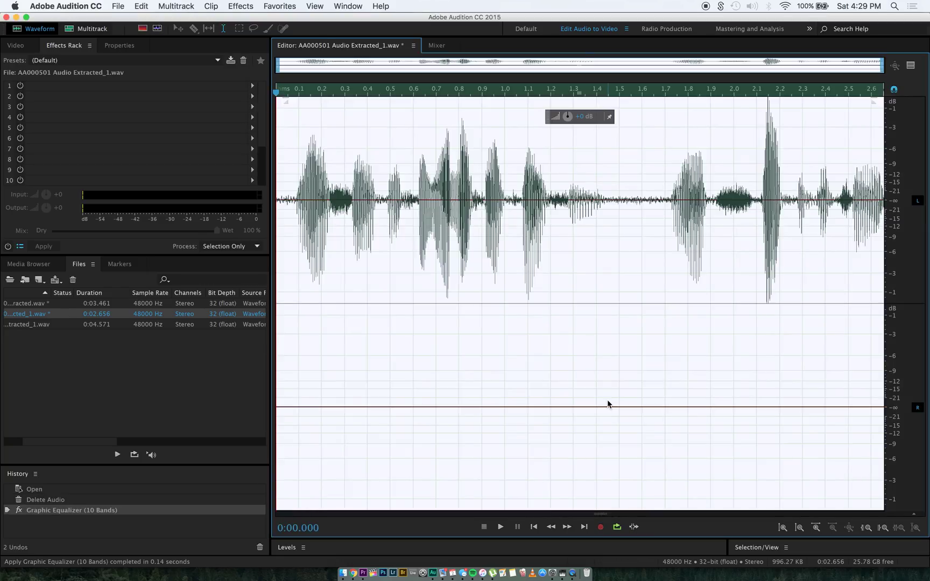
Open the Reverb effect for the equalized clip and preview it with the Default preset.
click(369, 343)
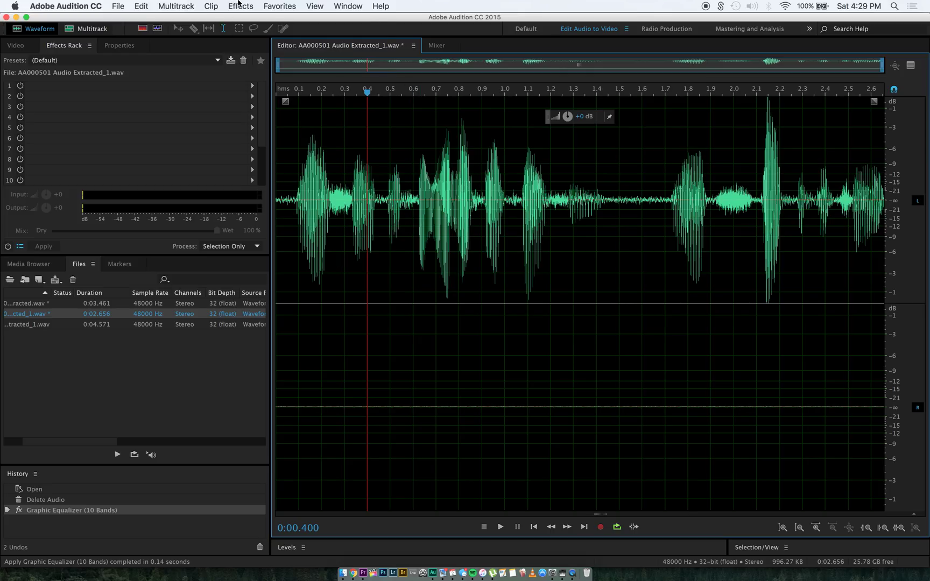
click(240, 6)
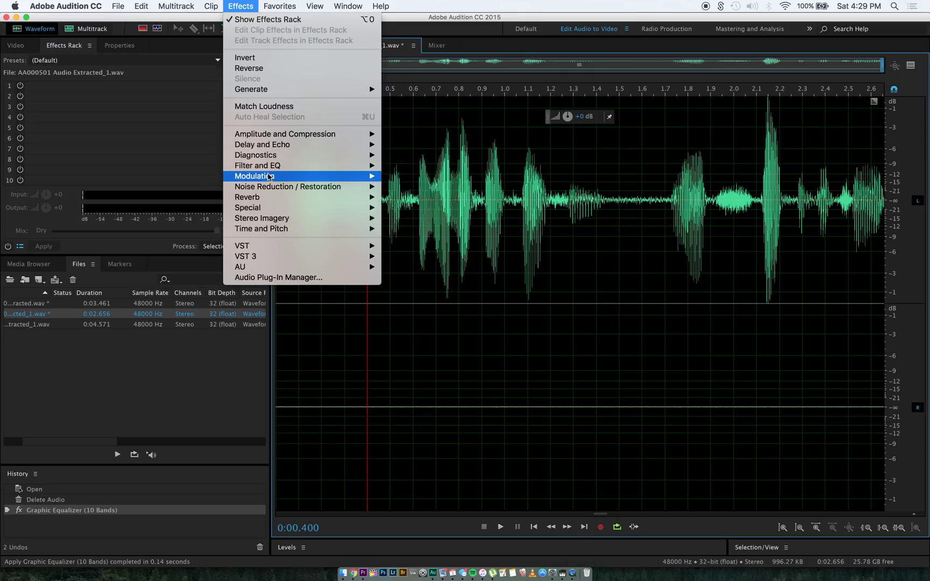
mouse_move(263, 201)
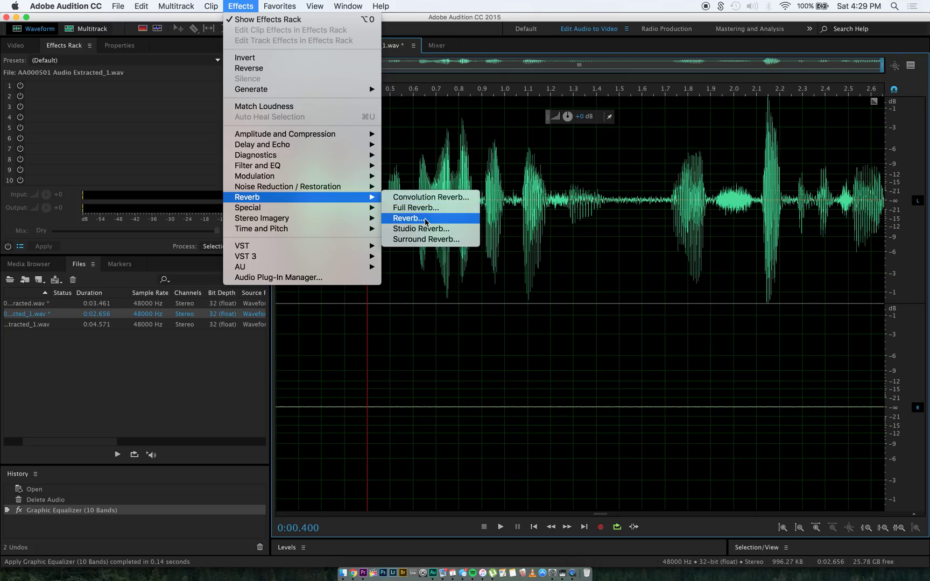
click(409, 218)
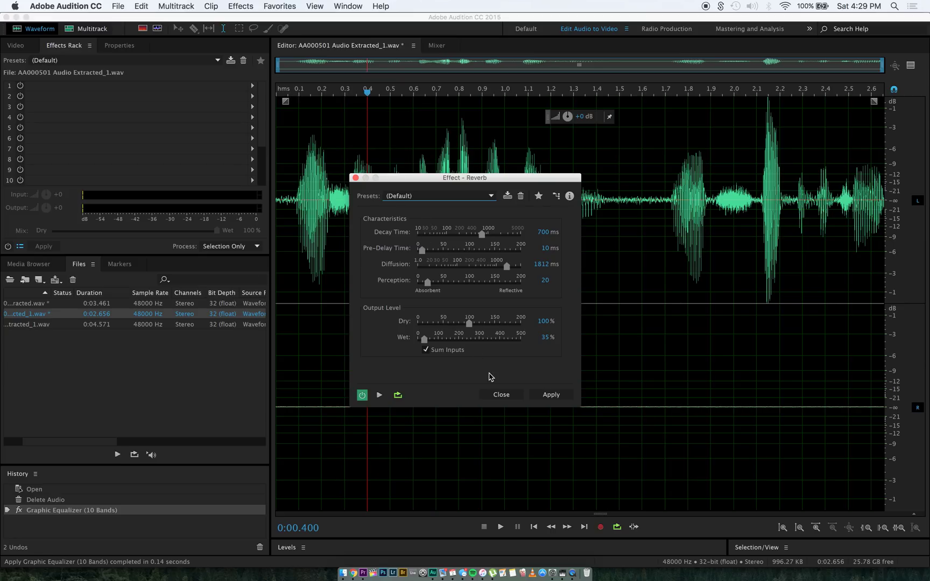
click(429, 196)
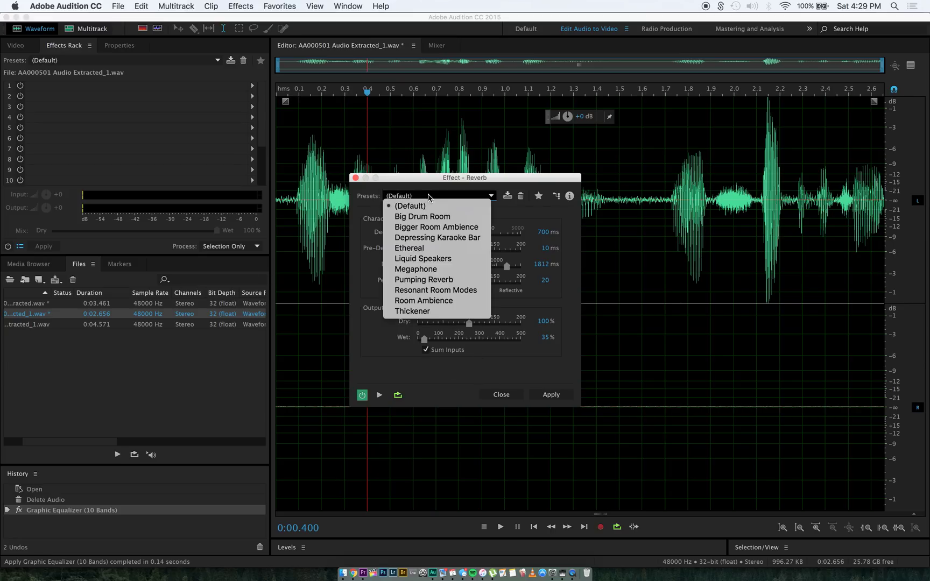
click(369, 195)
click(379, 395)
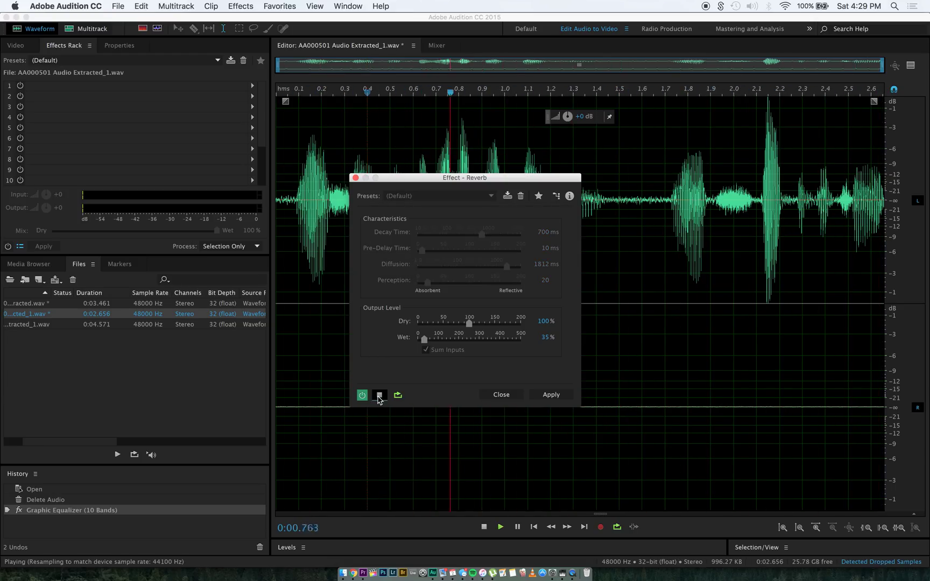
click(379, 395)
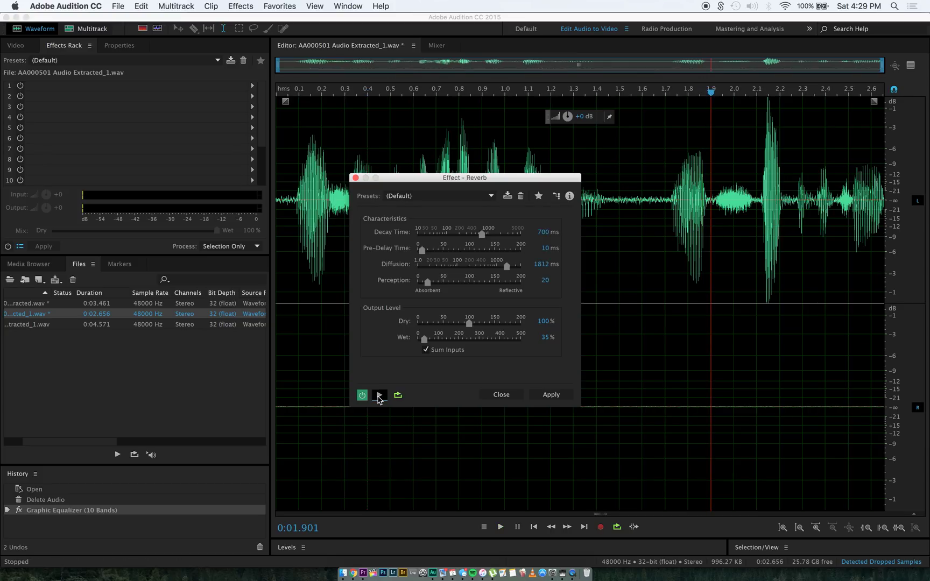
Set the reverb's decay time to about 173 ms, the pre-delay to 0 ms and the wet level to about 86%.
drag(481, 235, 465, 236)
click(424, 339)
drag(465, 235, 460, 235)
drag(425, 340, 436, 340)
drag(460, 235, 416, 250)
Preview the customized reverb, comparing the voice with the effect bypassed and enabled.
click(378, 396)
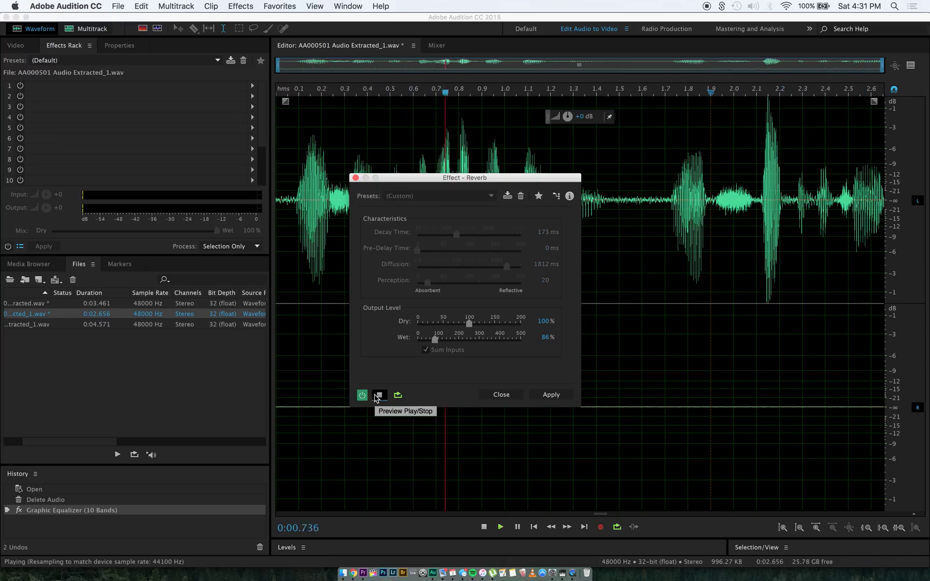
click(361, 395)
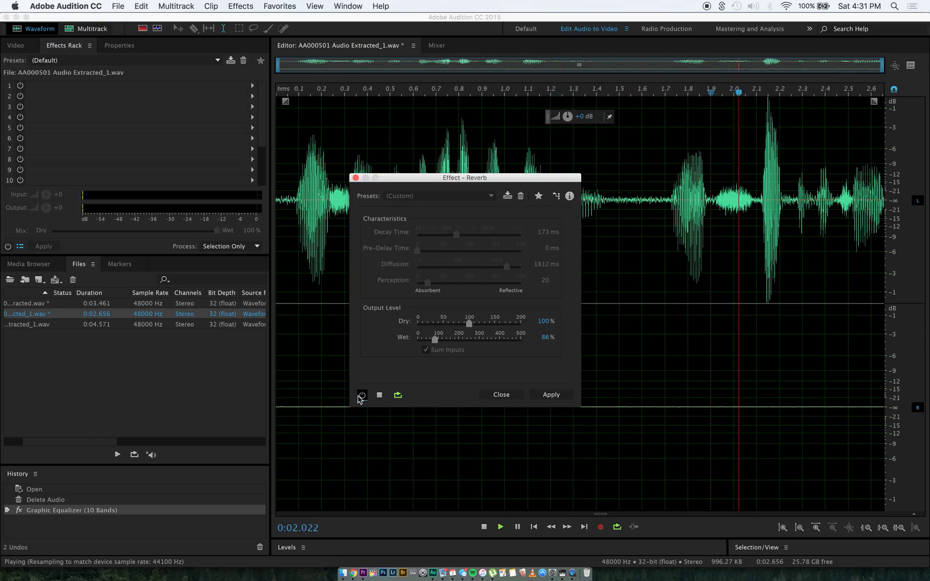
click(362, 396)
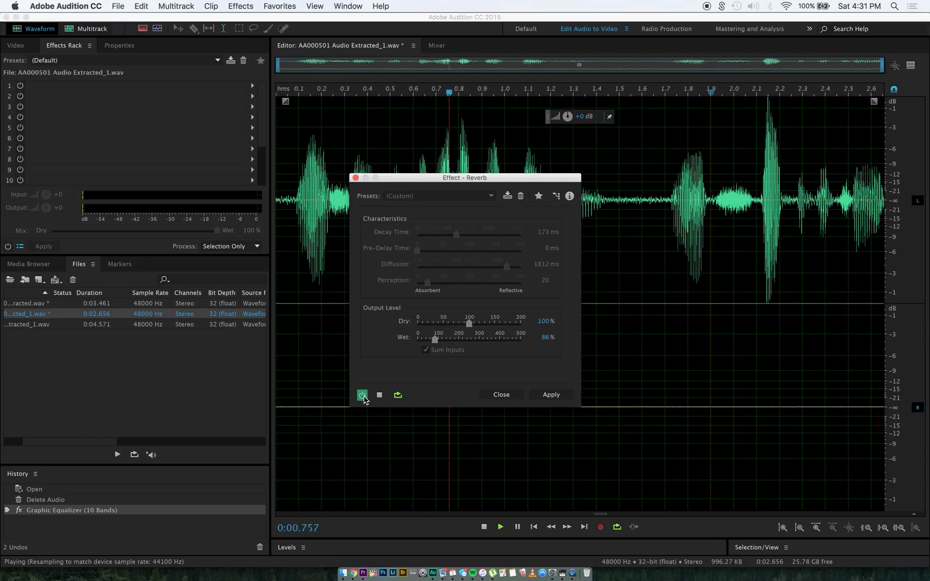
click(380, 394)
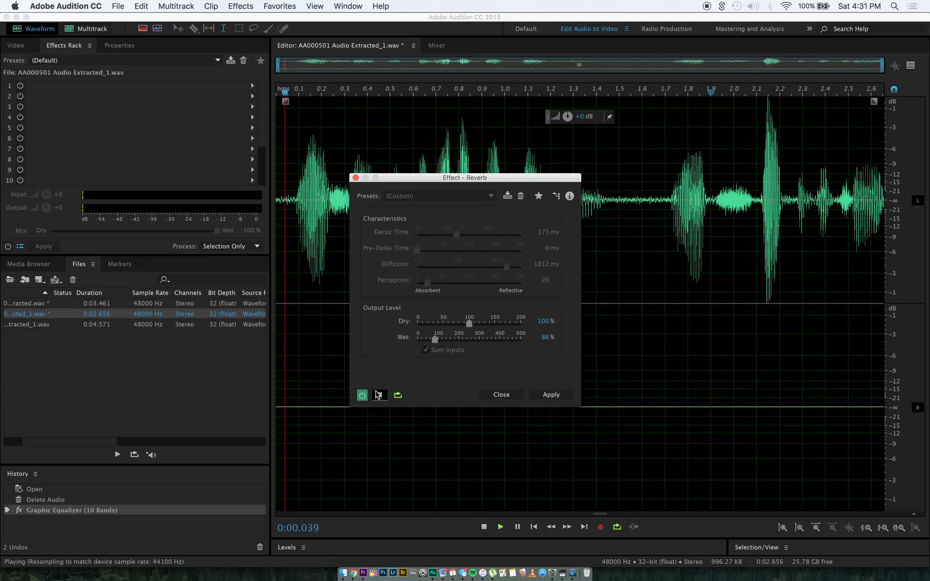
Shorten the reverb decay time to about 69 ms and compare the preview with the effect off and on.
drag(460, 232, 439, 236)
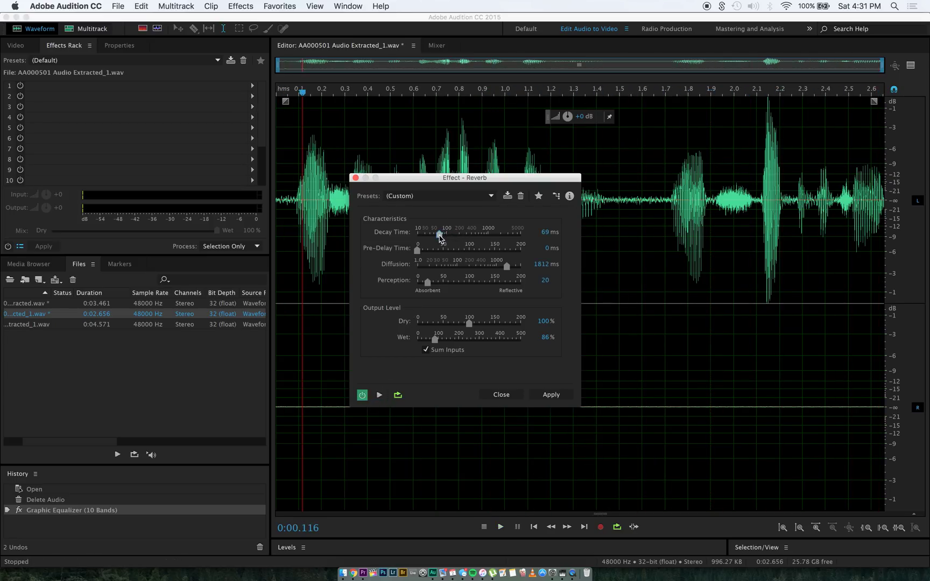
click(378, 395)
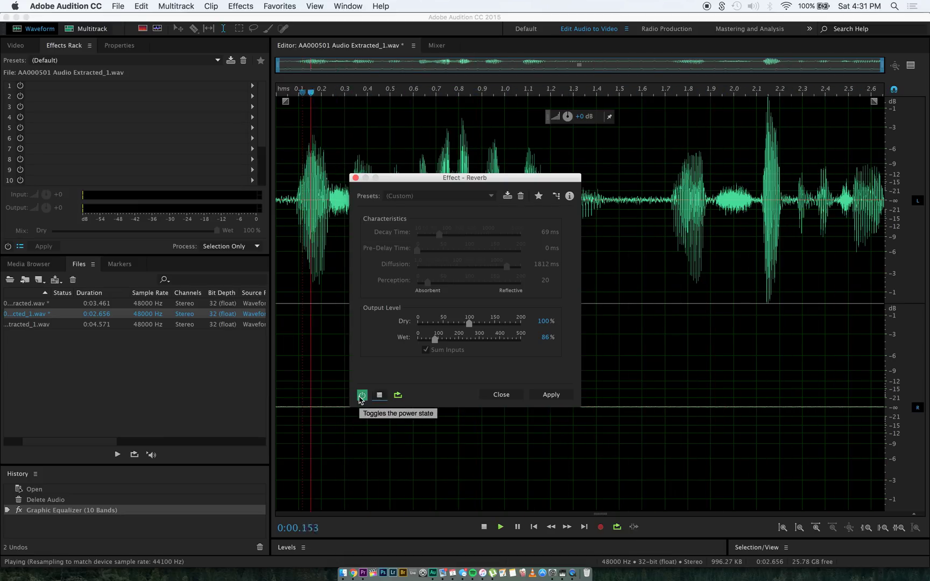
click(359, 397)
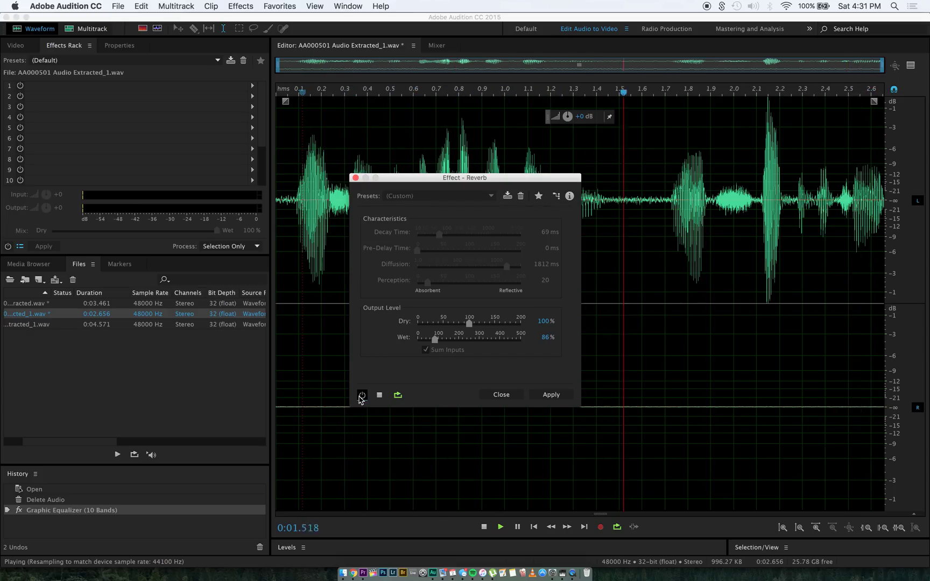
click(360, 396)
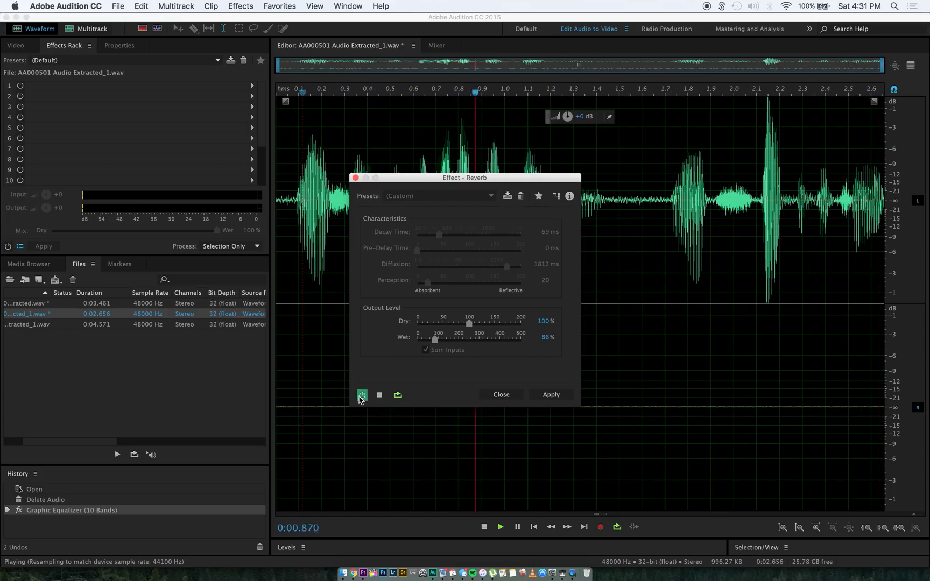
click(381, 396)
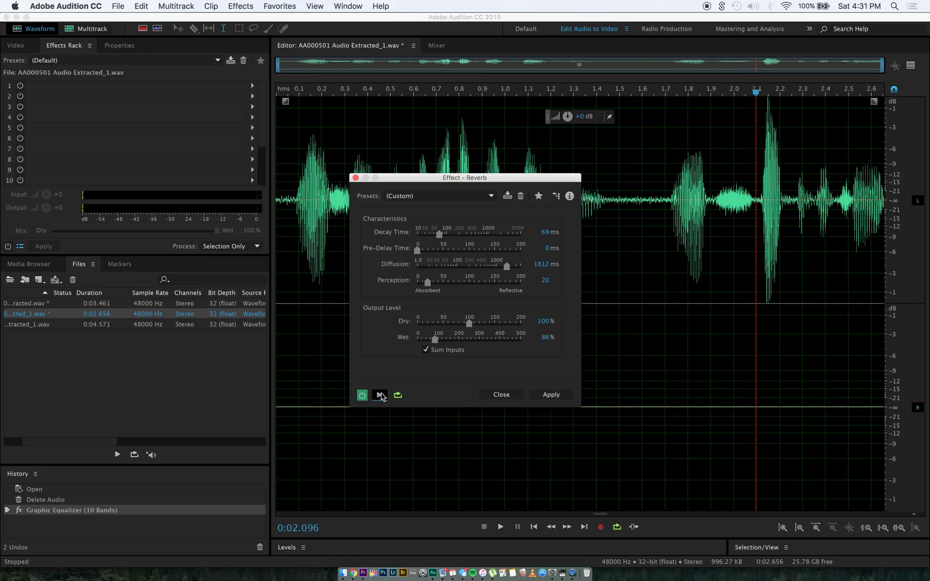
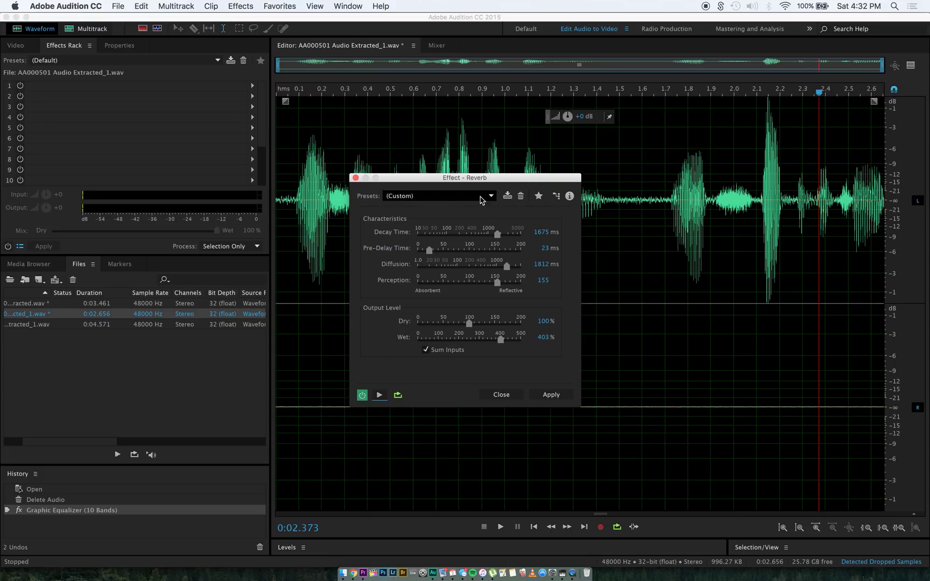
Set the reverb decay time to about 249 ms, and load and preview the Ethereal preset.
drag(497, 235, 467, 235)
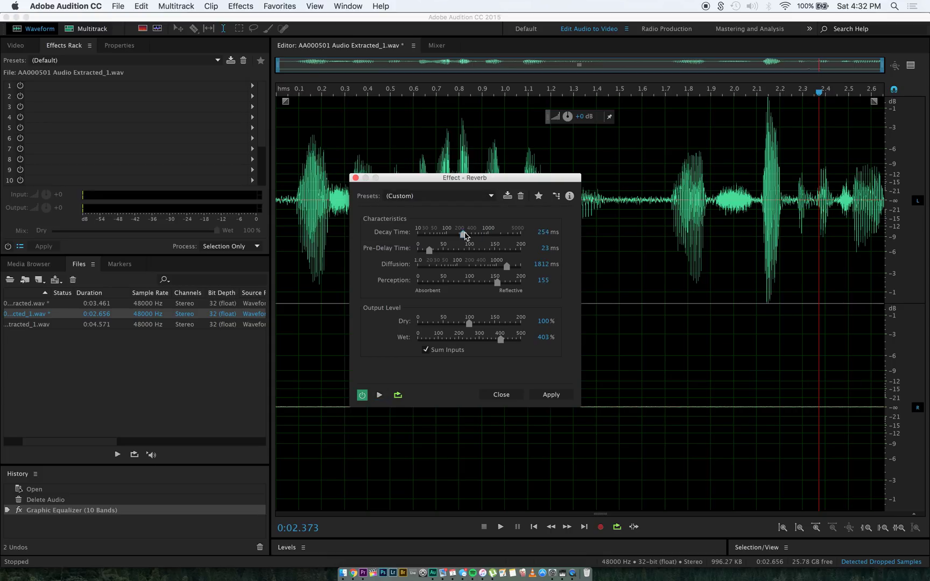
click(469, 199)
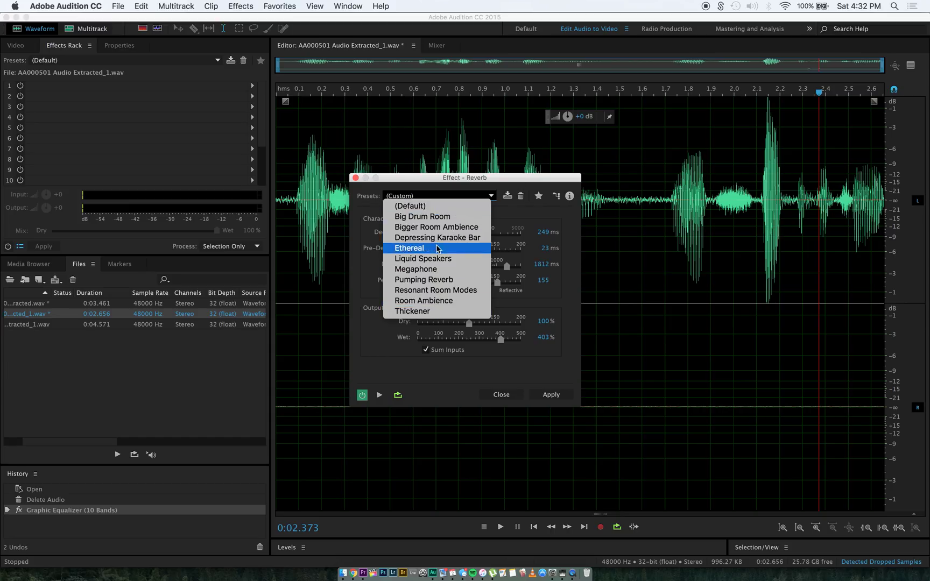
click(414, 247)
click(379, 396)
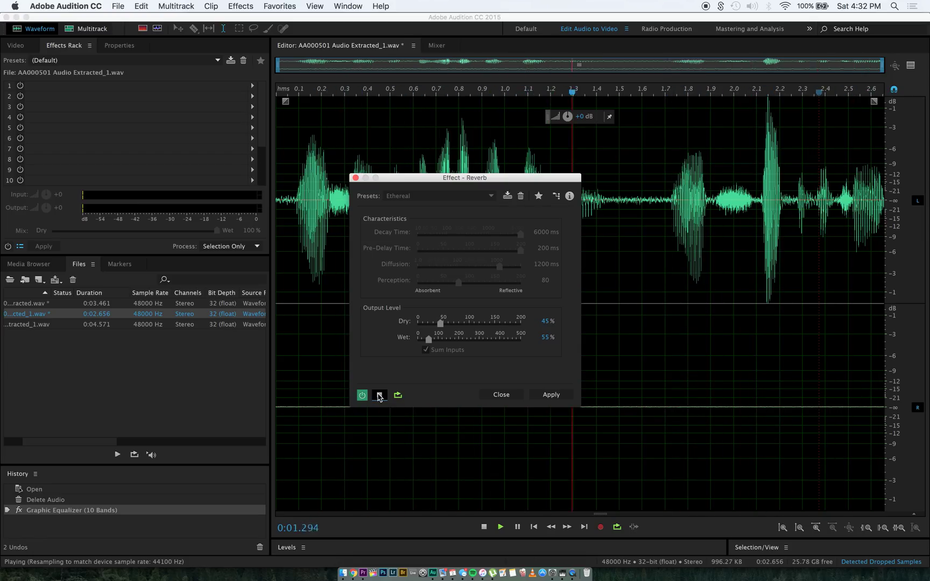
Stop the Ethereal preview and reset the reverb to its (Default) preset.
click(379, 396)
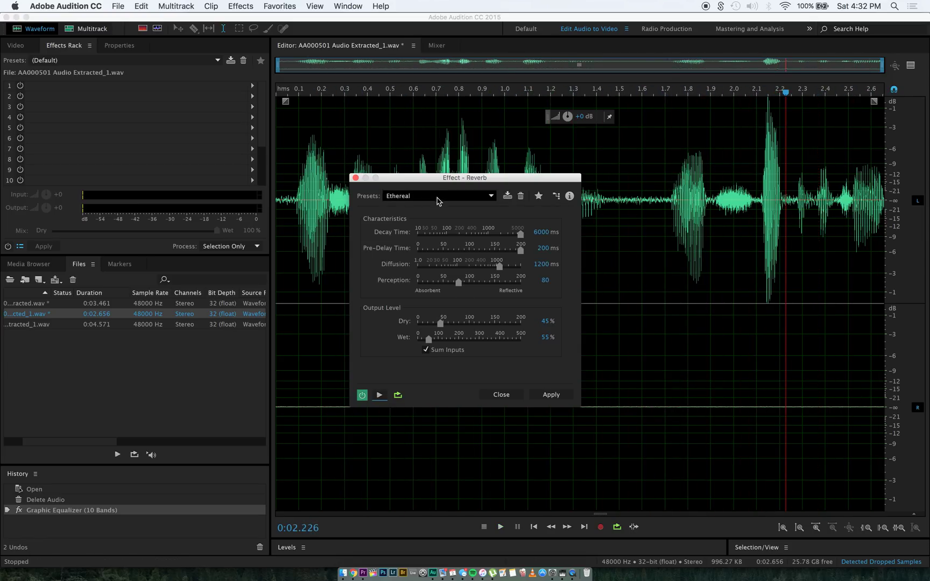
click(440, 200)
click(360, 223)
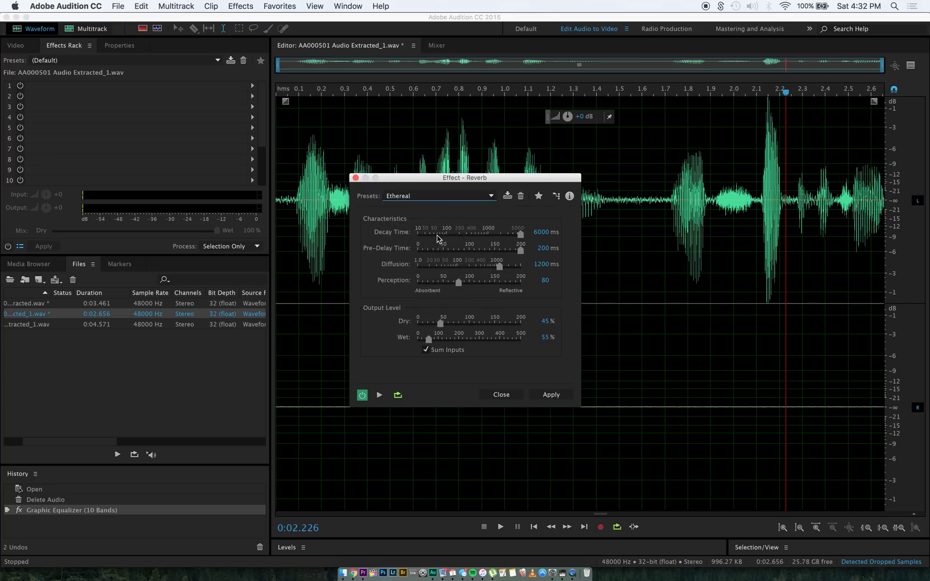
click(465, 201)
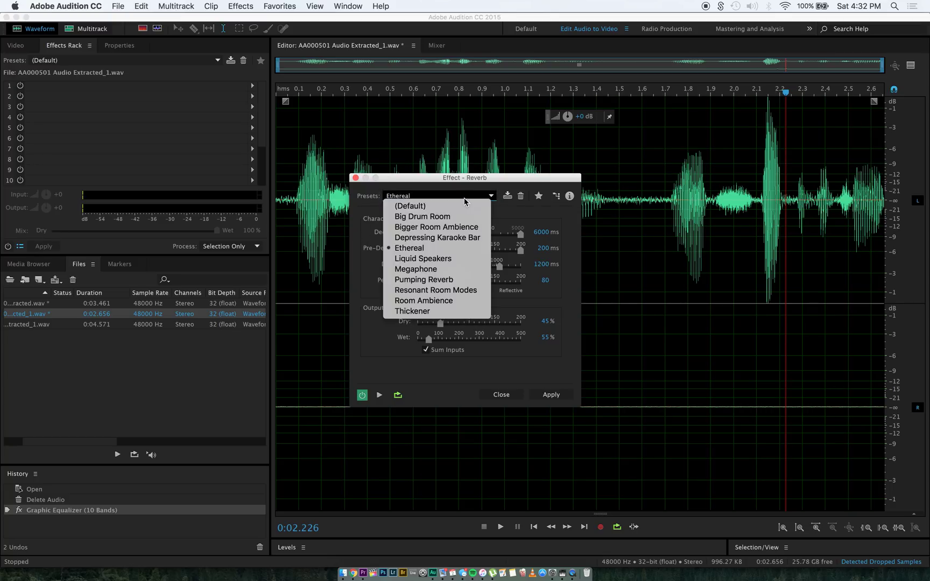
click(417, 207)
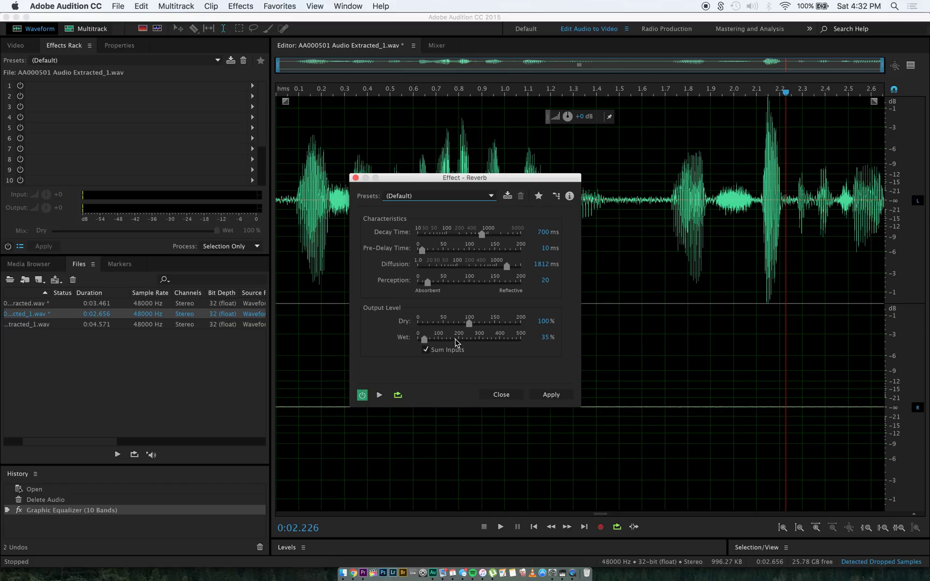
Set the reverb's wet level to about 116%, decay time to about 37 ms, and pre-delay and perception to 0, then preview it.
mouse_move(424, 340)
mouse_down()
mouse_move(449, 342)
mouse_move(441, 342)
mouse_up()
drag(482, 235, 416, 282)
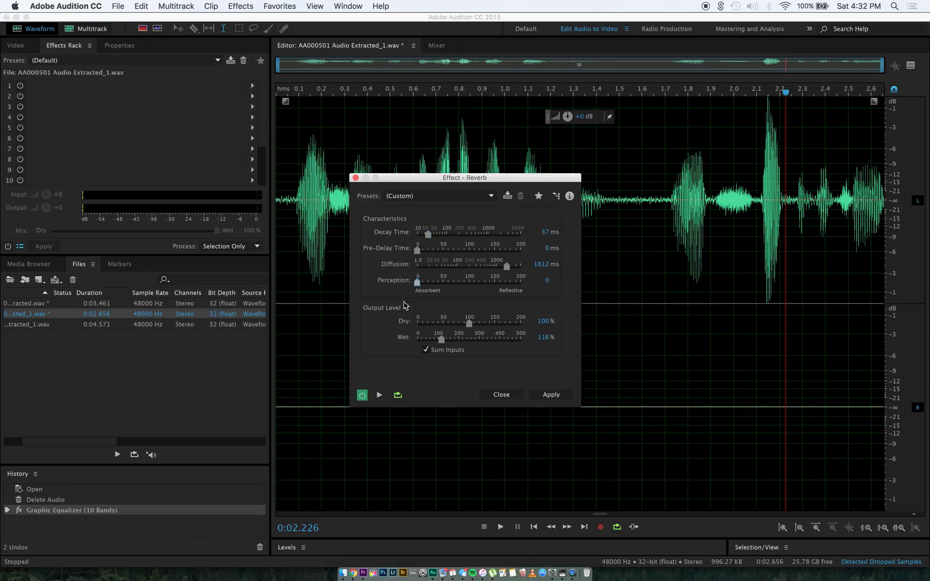
click(378, 396)
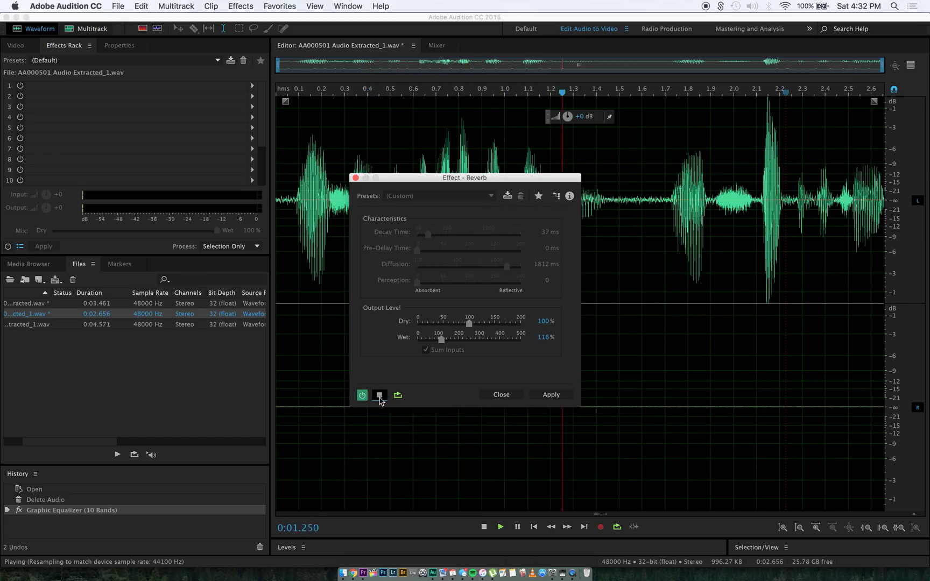
click(379, 396)
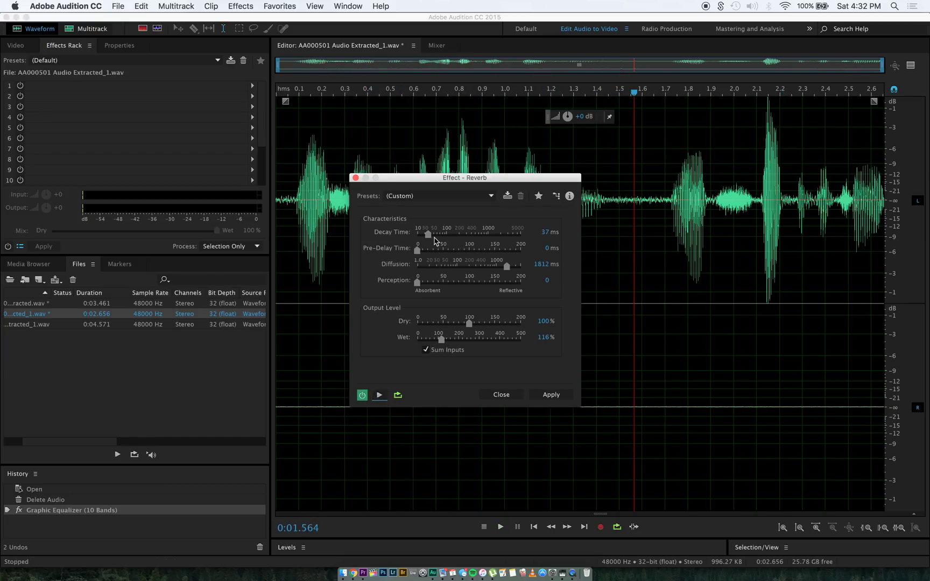
Raise the reverb decay time to about 98 ms, compare the preview with the effect off and on, and apply the reverb.
drag(428, 235, 448, 243)
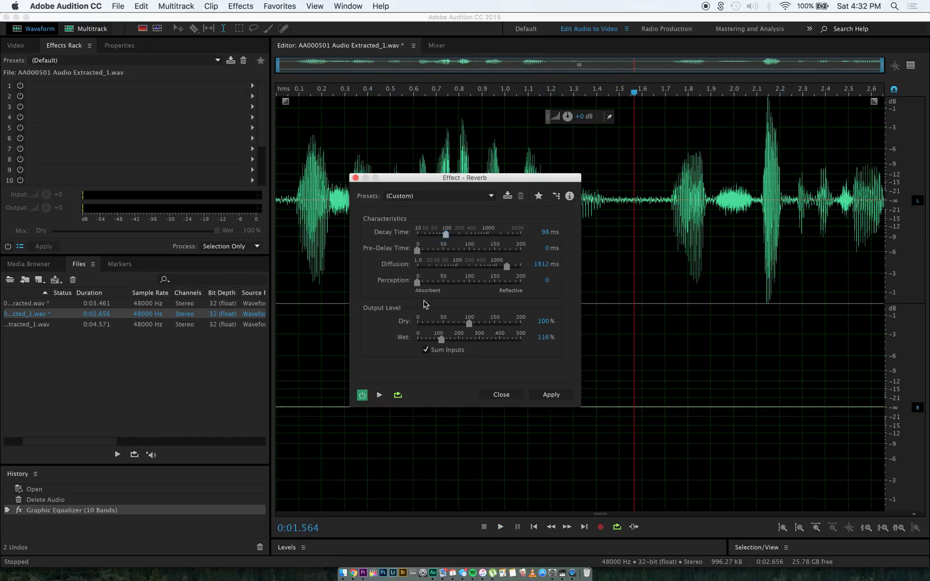
click(379, 395)
click(363, 396)
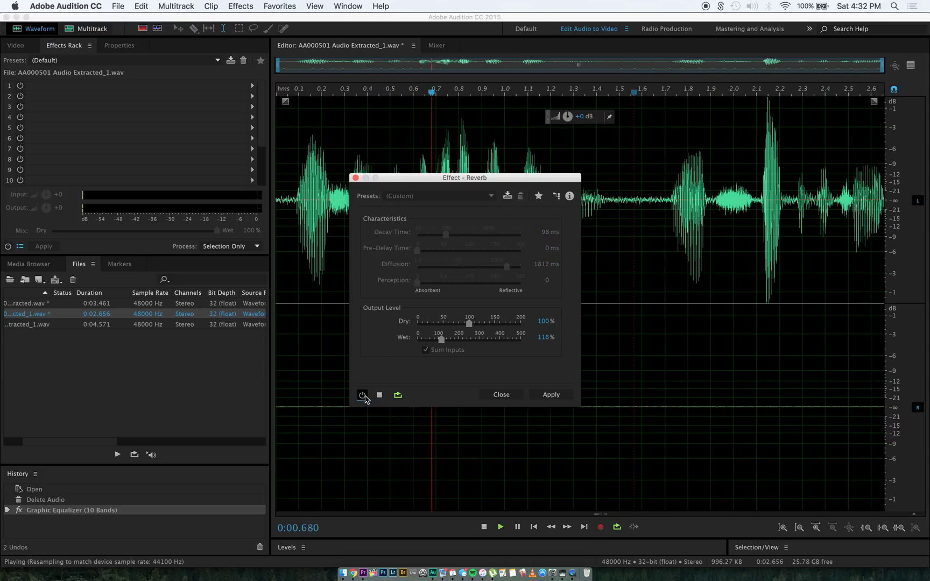
click(362, 395)
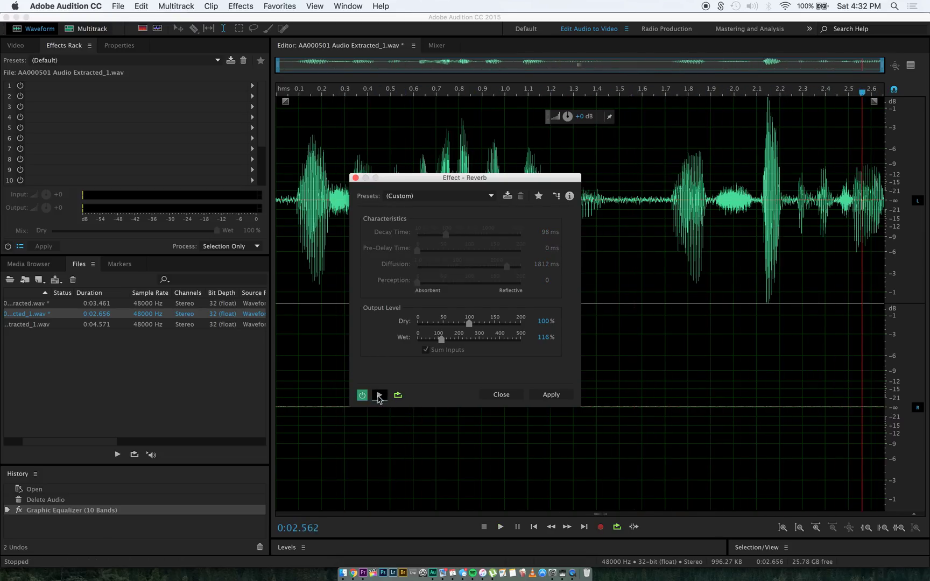
click(379, 395)
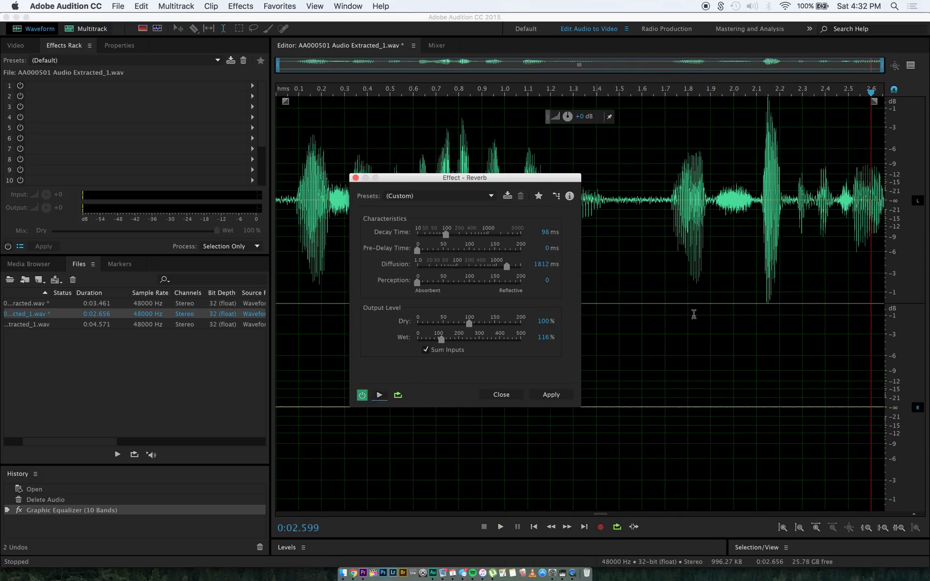
click(559, 399)
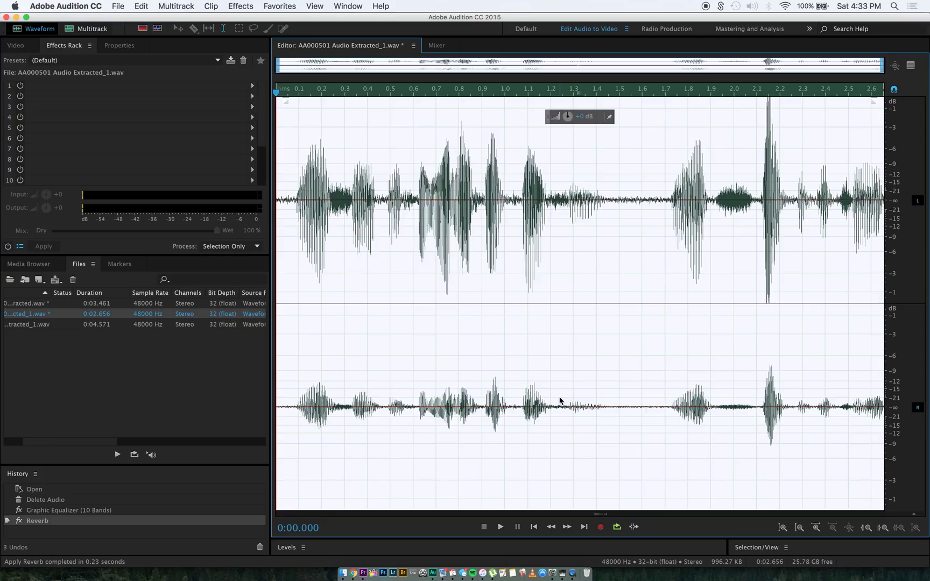
Open AA000401 Audio Extracted.wav in the editor and play it from the beginning.
click(41, 306)
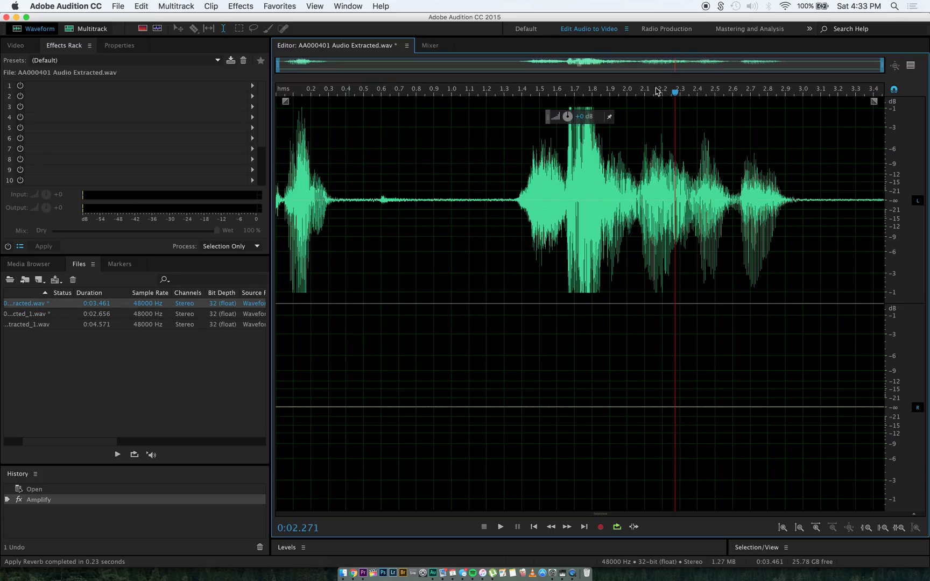
drag(676, 95, 182, 87)
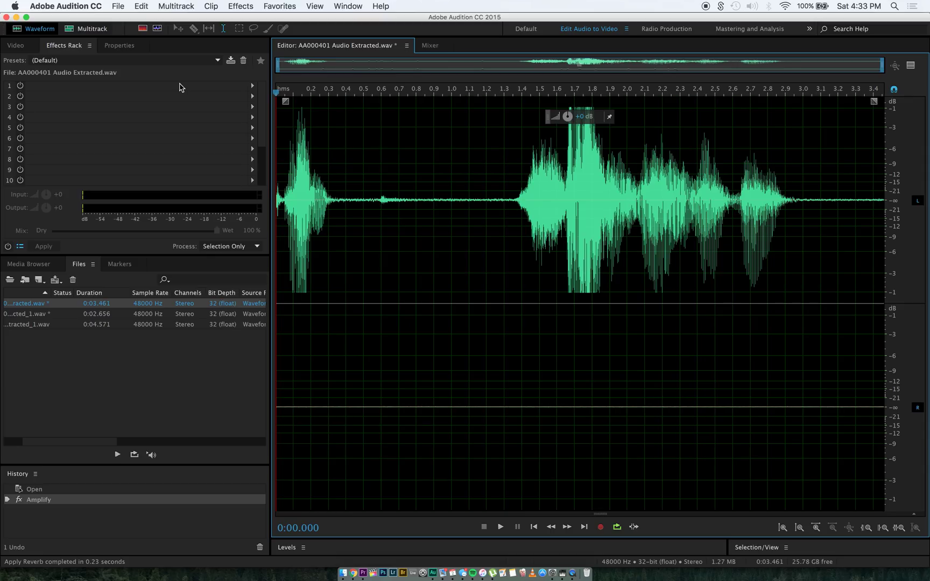
key(space)
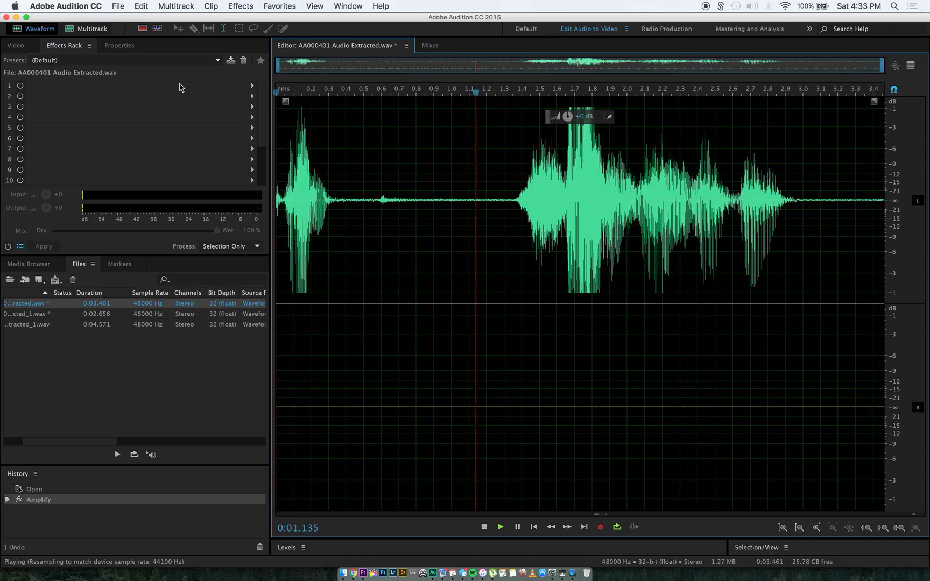
key(space)
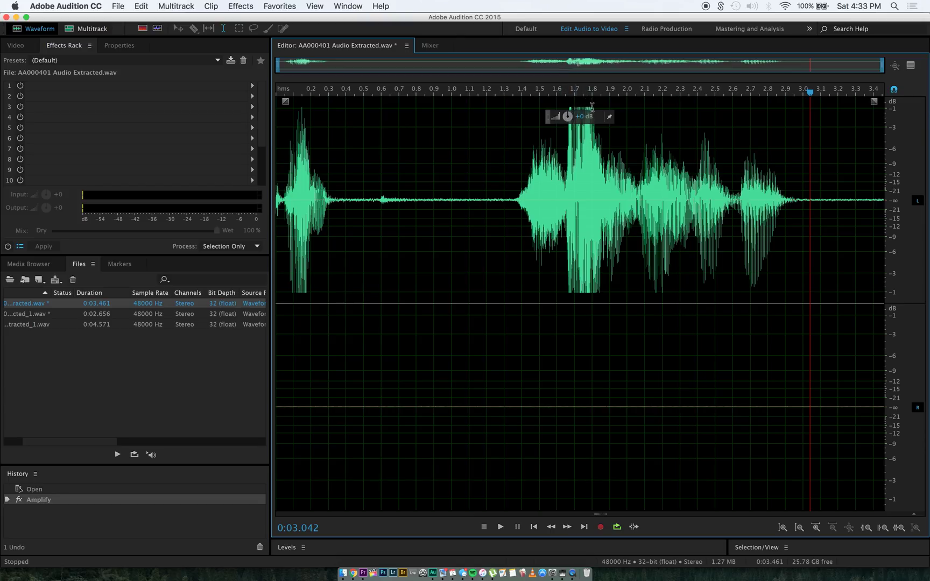
Return the playhead to the start of the clip and open the Single-band Compressor effect with its default preset.
drag(567, 116, 566, 119)
drag(809, 100, 689, 100)
click(785, 102)
drag(784, 90, 199, 114)
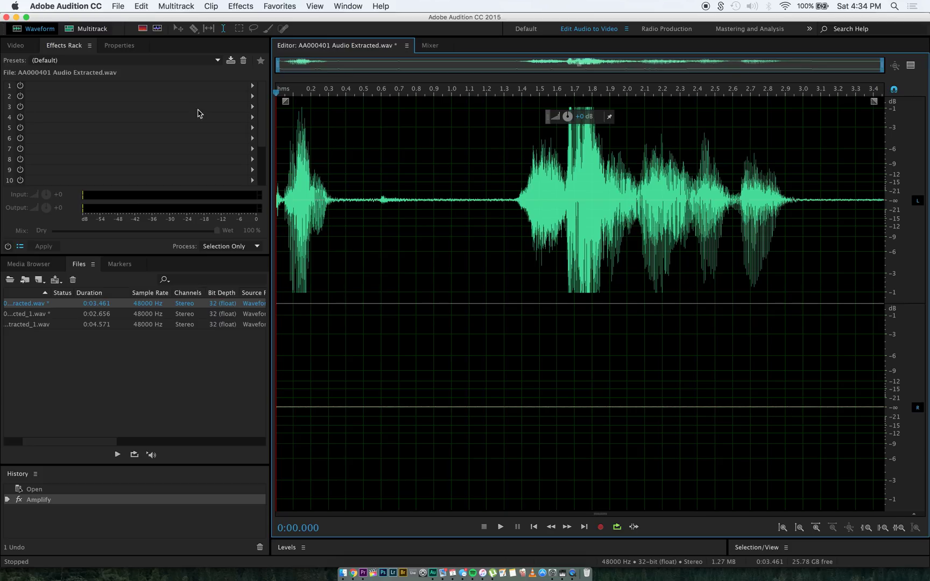
click(233, 3)
mouse_move(281, 139)
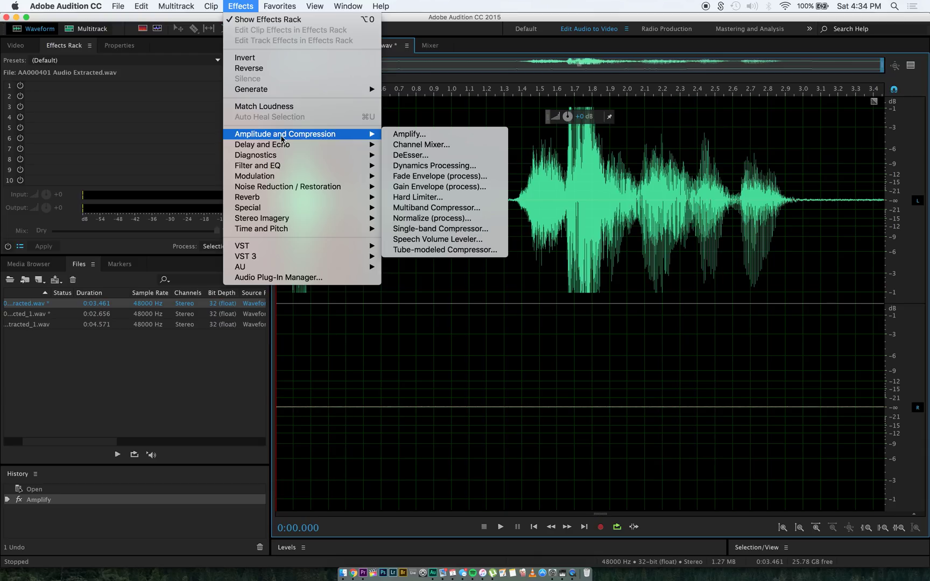
click(464, 232)
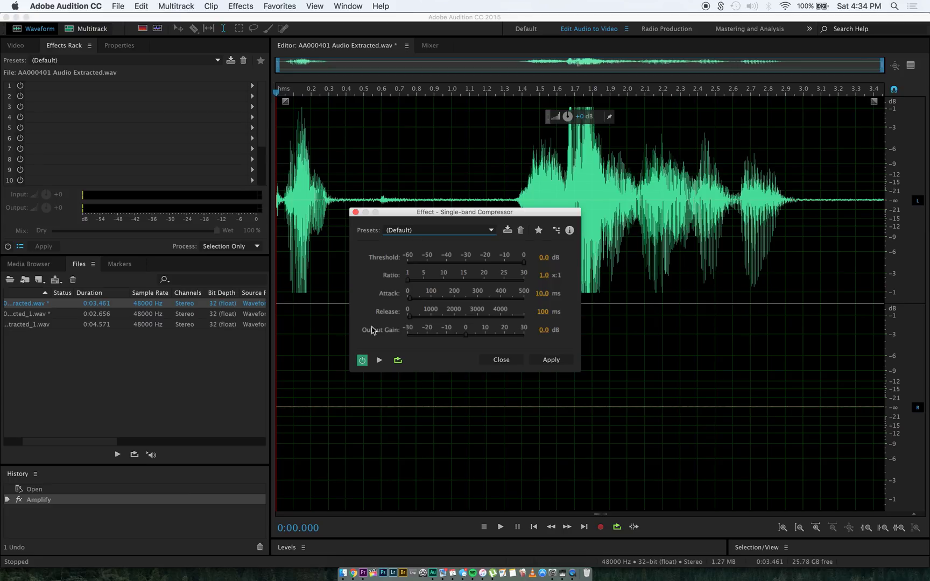
click(444, 232)
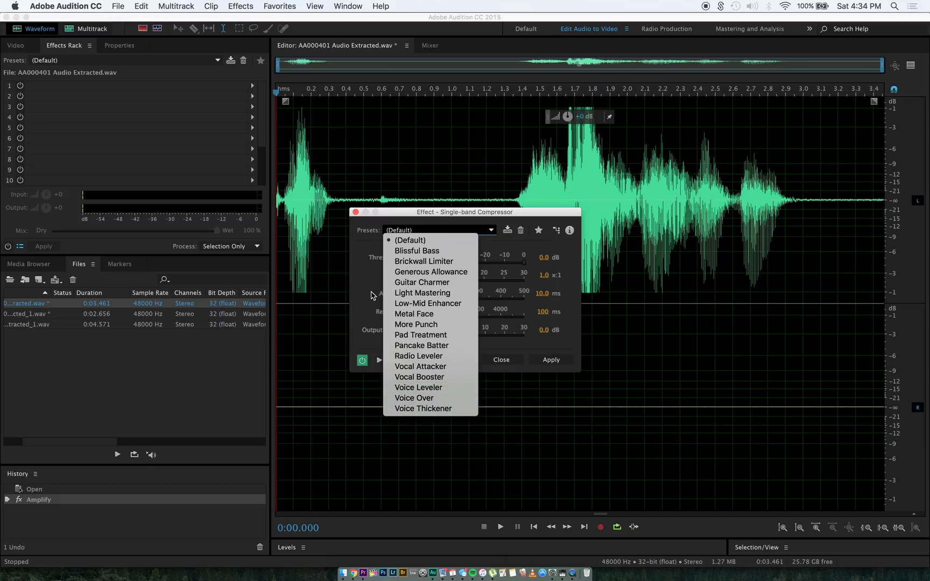
click(354, 275)
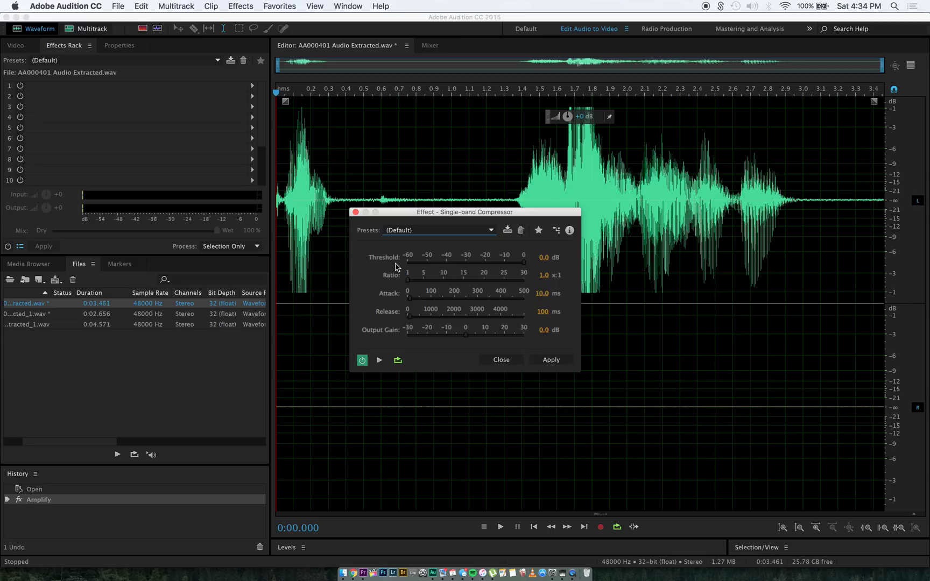
Set the compressor's threshold to about -9.7 dB and its ratio to about 12.5:1.
drag(523, 262, 506, 270)
drag(407, 285, 456, 290)
drag(455, 286, 455, 283)
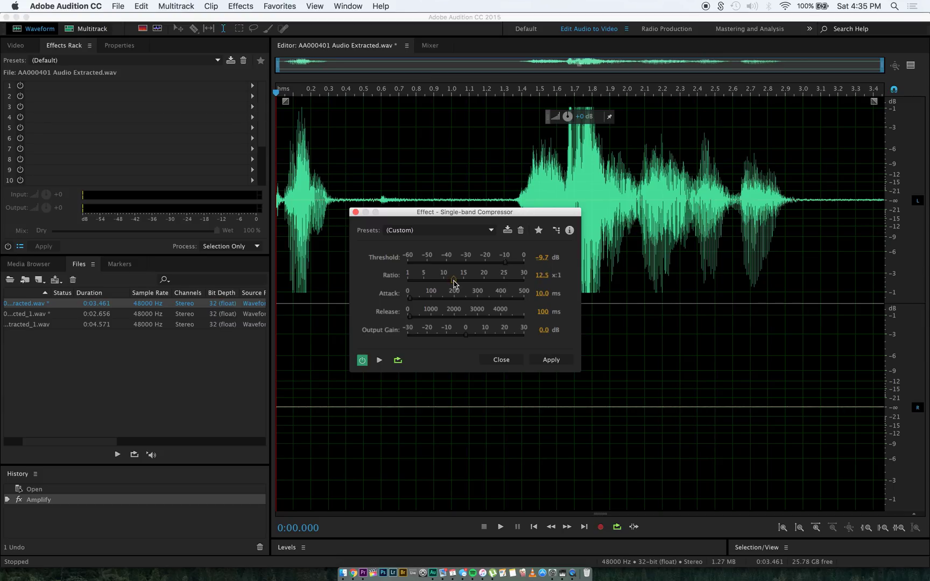
Preview the clip through the compressor, comparing the sound with the effect bypassed and enabled.
click(379, 360)
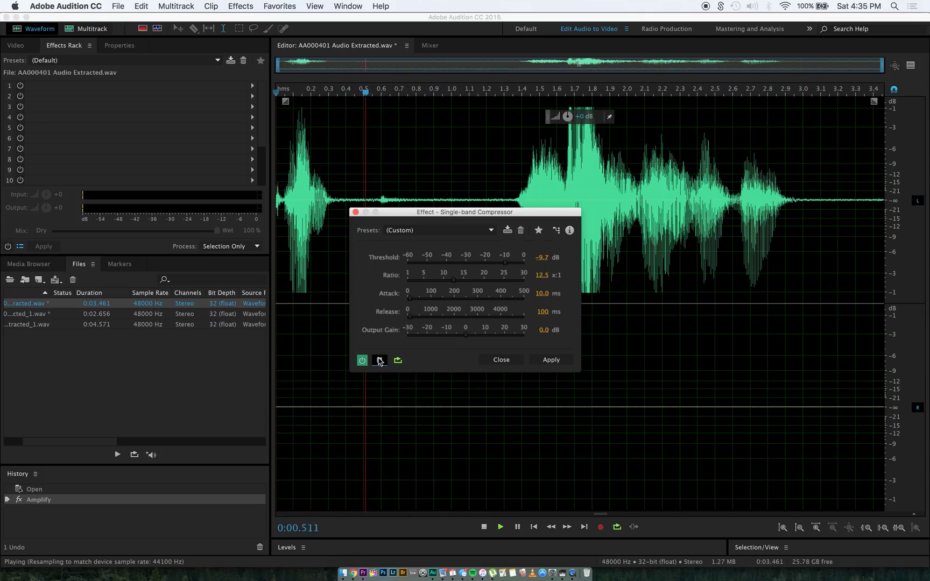
click(362, 360)
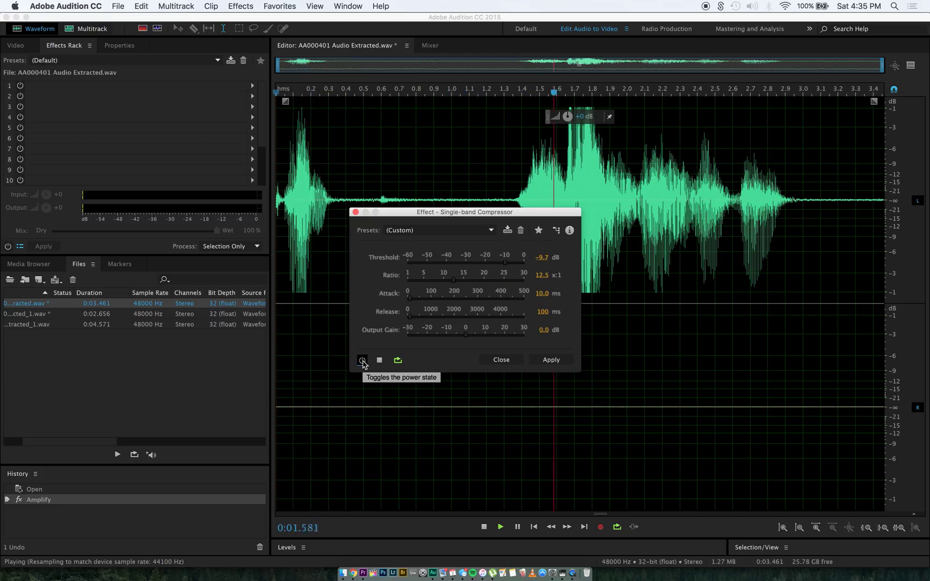
click(361, 360)
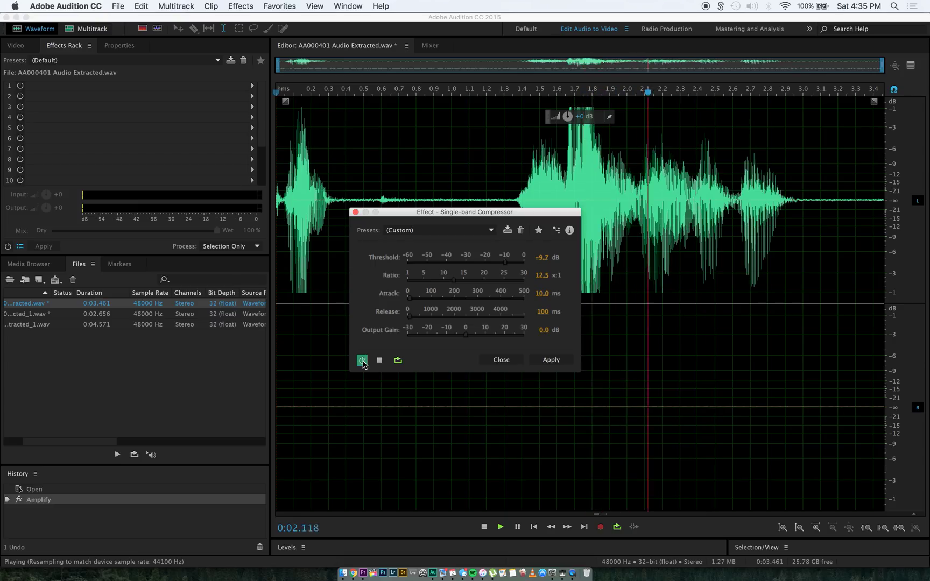
click(361, 360)
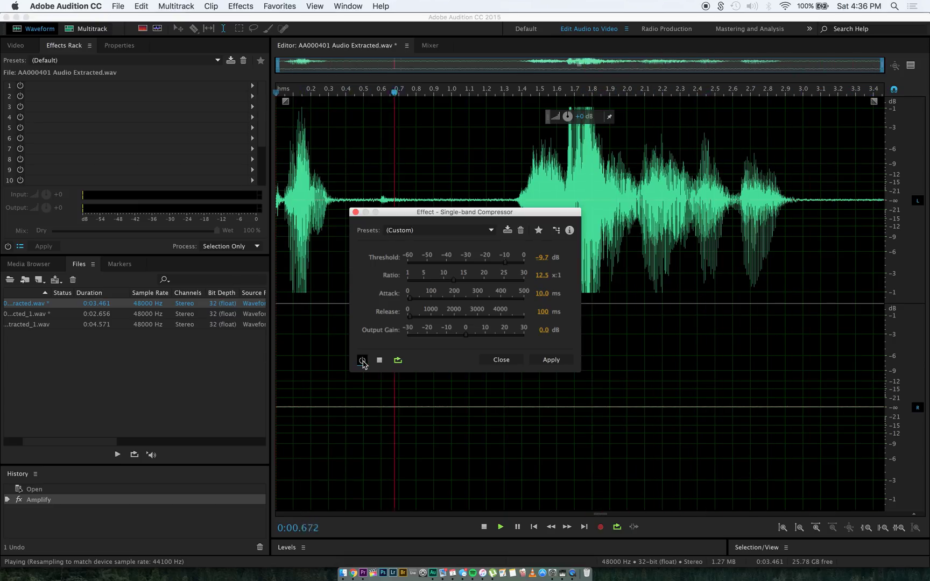
click(361, 360)
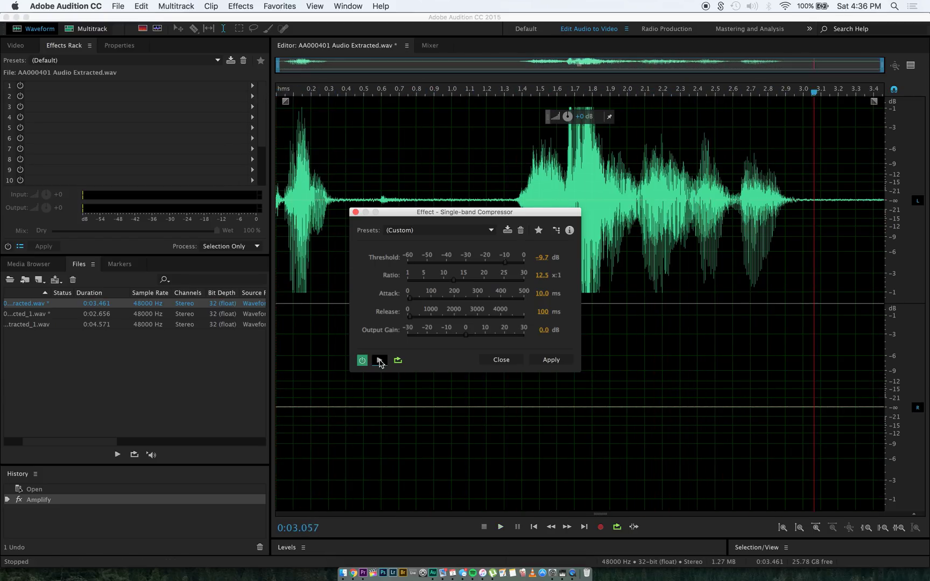
click(379, 360)
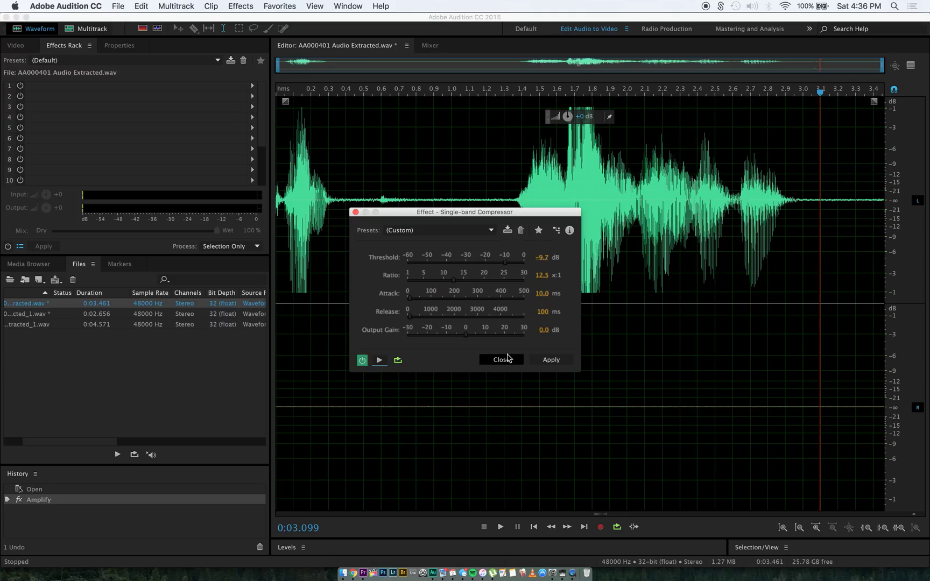
Apply the single-band compression to the whole clip and place the playhead at about 0.64 s.
click(552, 364)
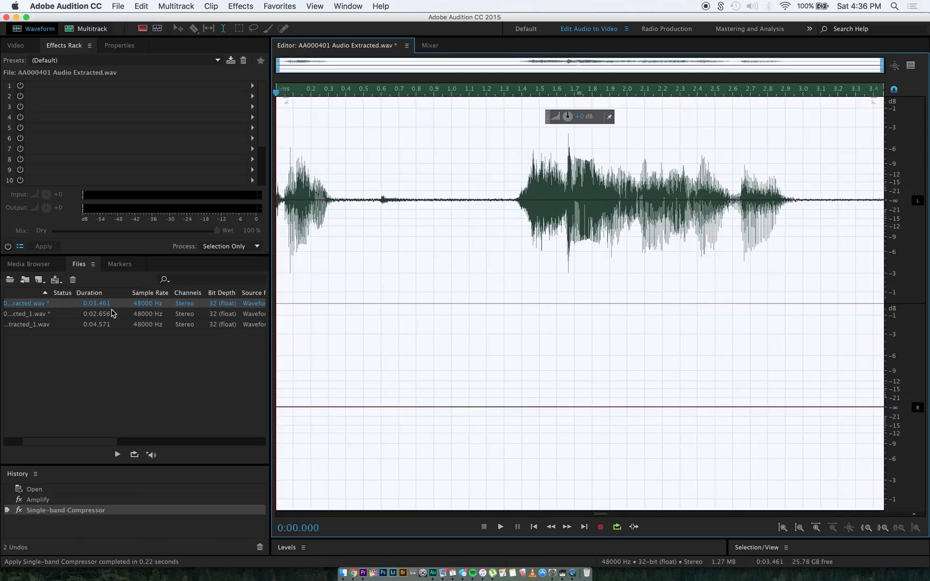
click(110, 313)
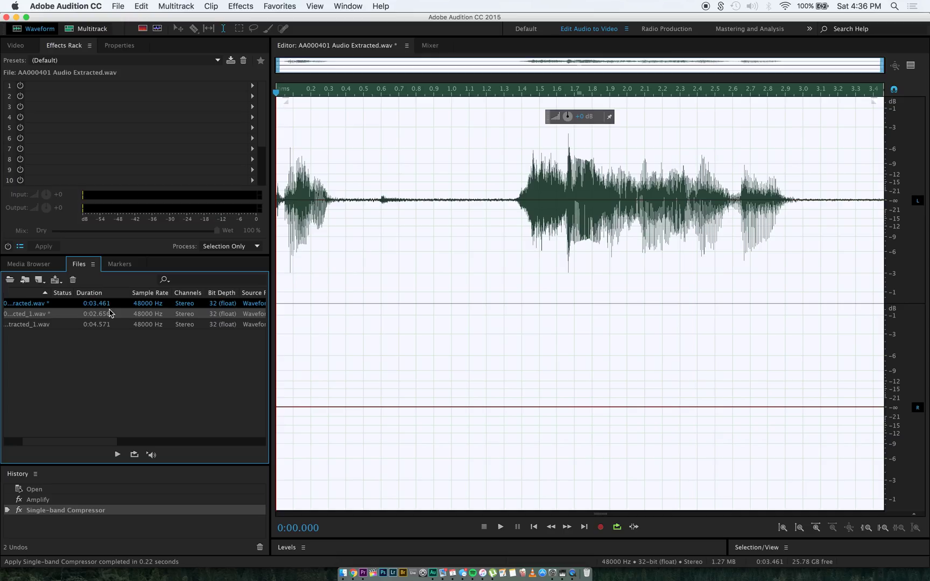
click(387, 208)
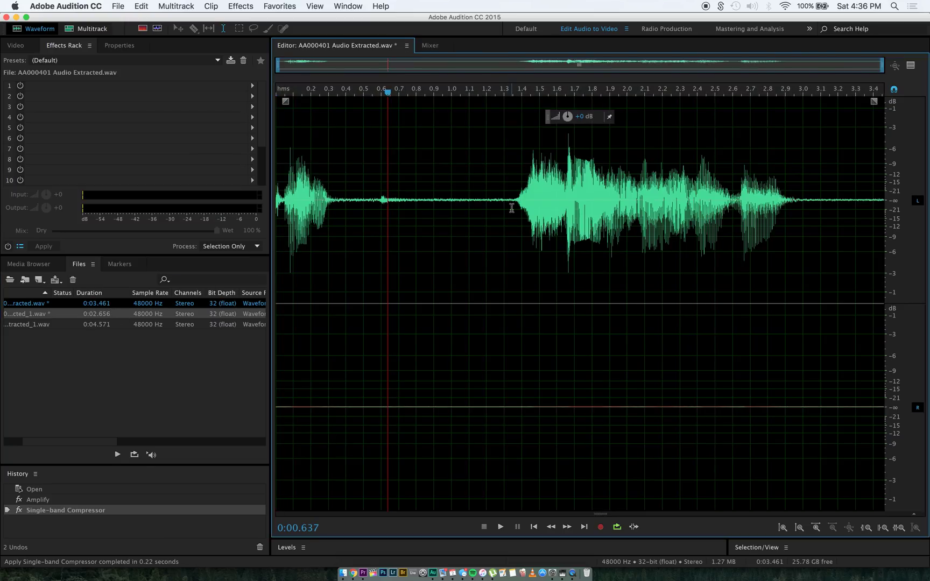